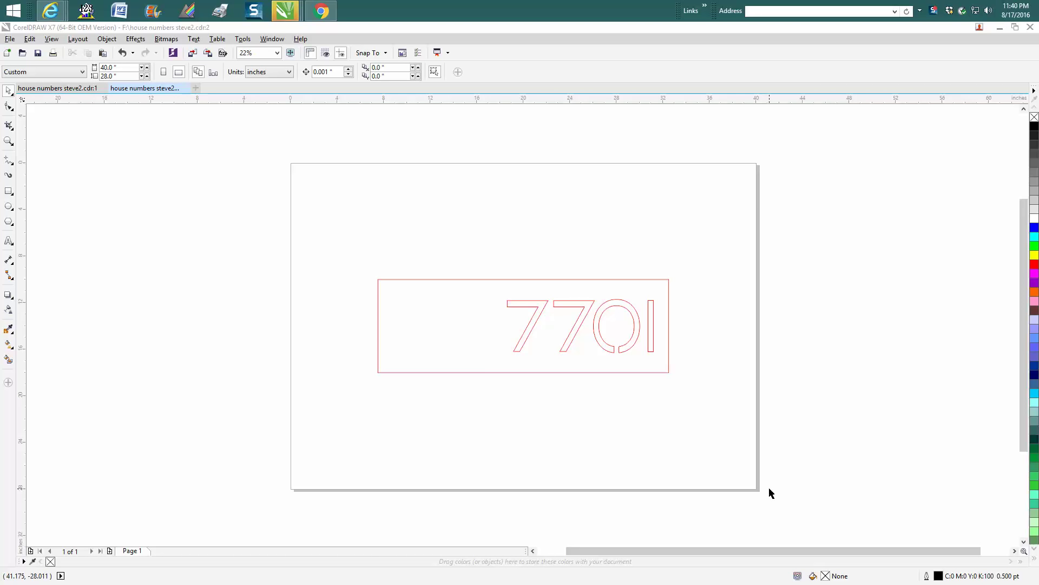
- Move the red rectangle around the house numbers about 5 inches up, and undo the move
left_click(489, 373)
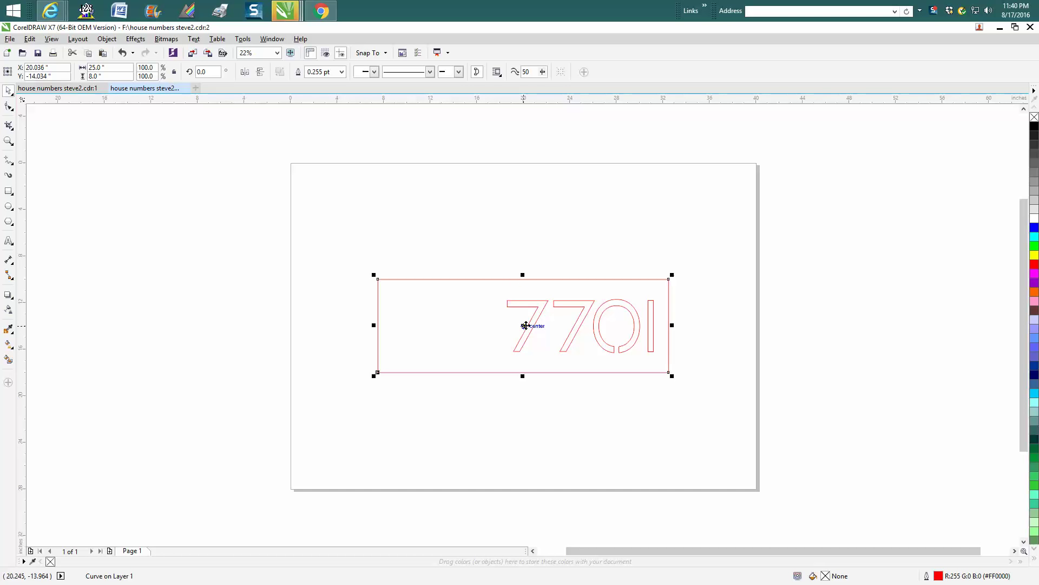
left_click_drag(526, 325, 521, 266)
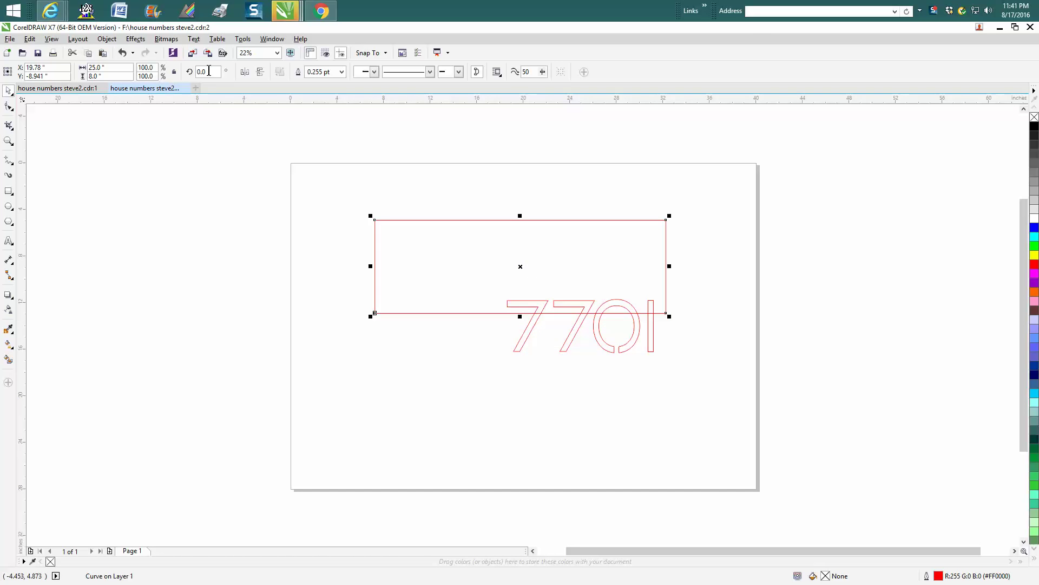
key("ctrl+z")
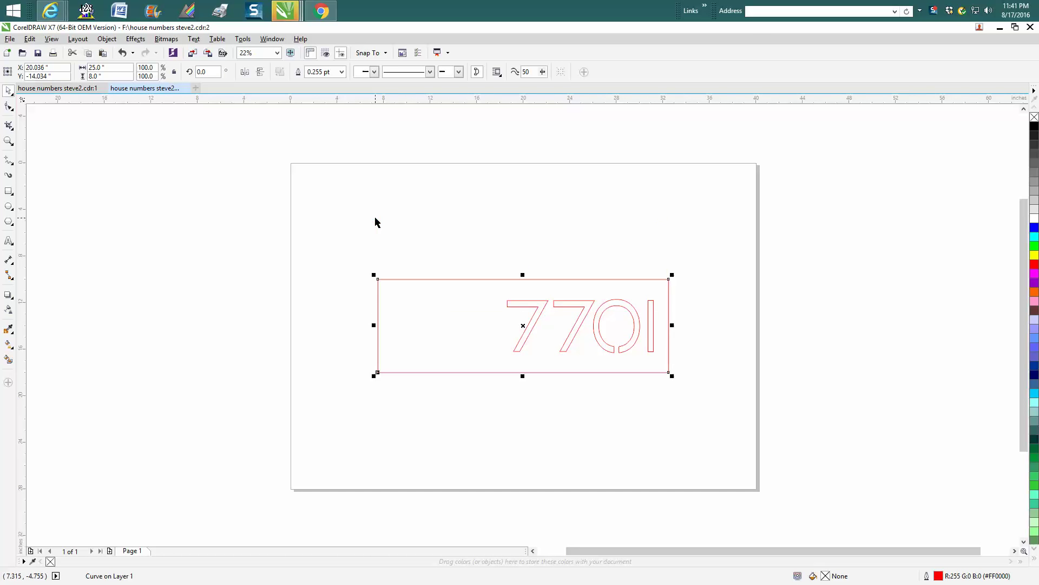
- Deselect the rectangle and close the duplicate window of the house numbers document
left_click(421, 230)
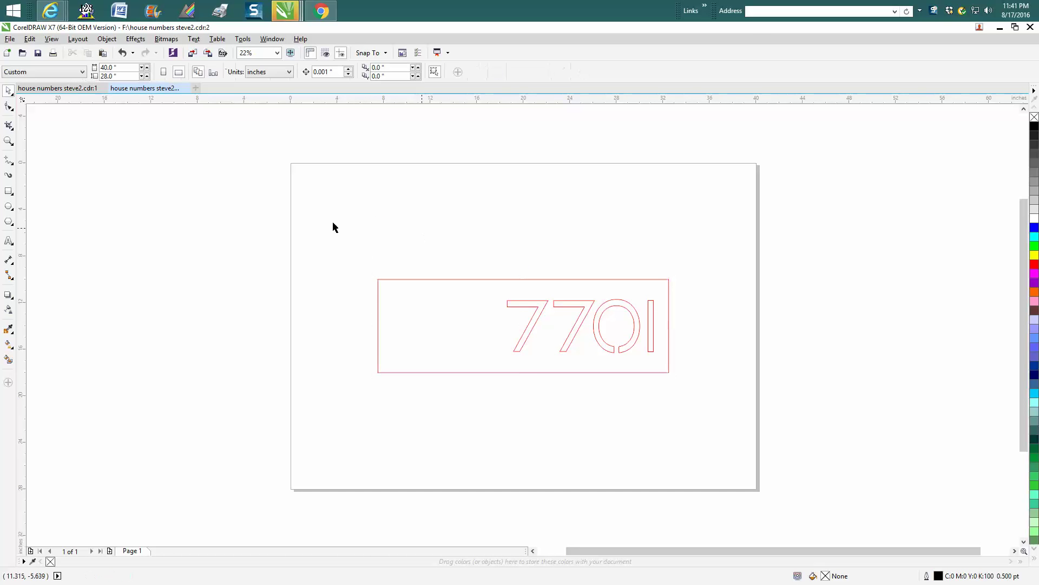
left_click(102, 88)
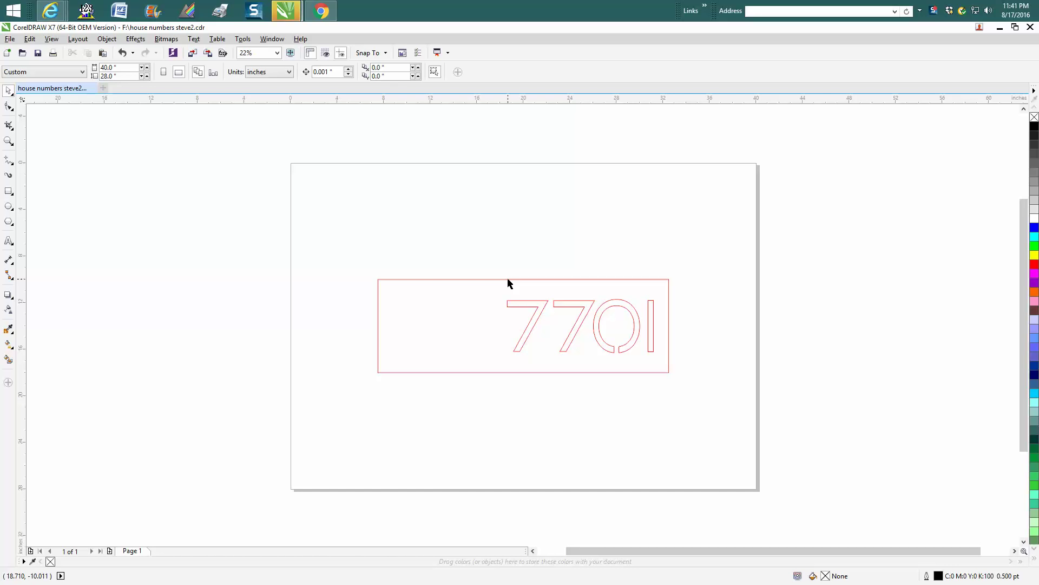
- Set the Save options to always place auto-backups in a specific folder, the user profile's AppData\Local\Temp
left_click(242, 40)
left_click(263, 51)
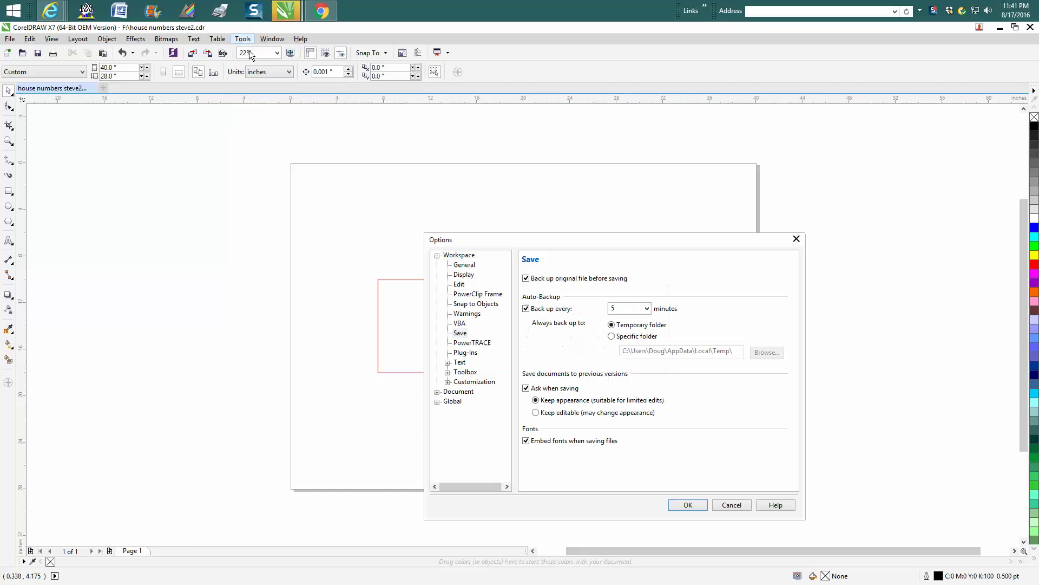
left_click(465, 333)
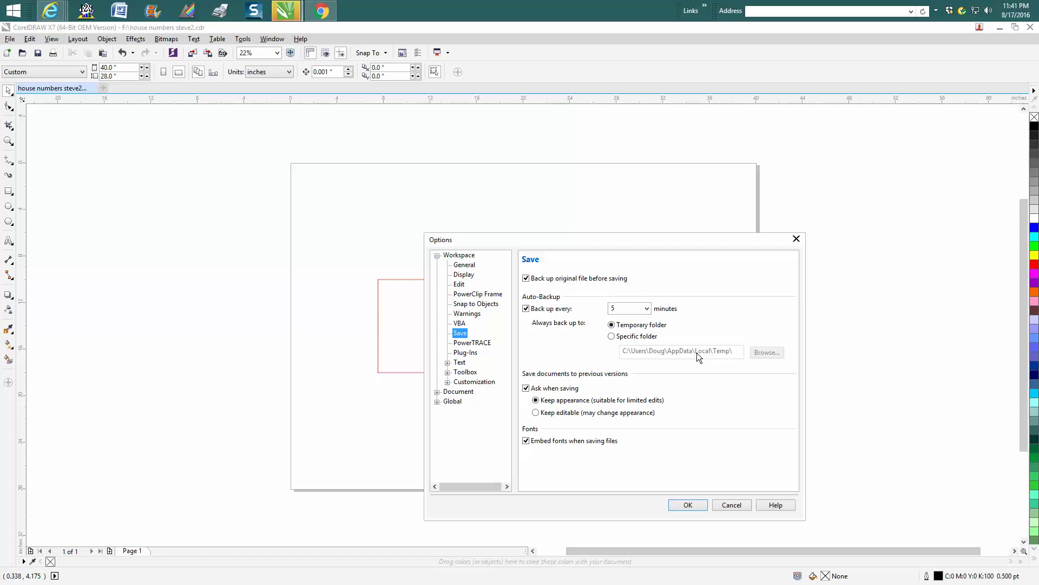
left_click(612, 336)
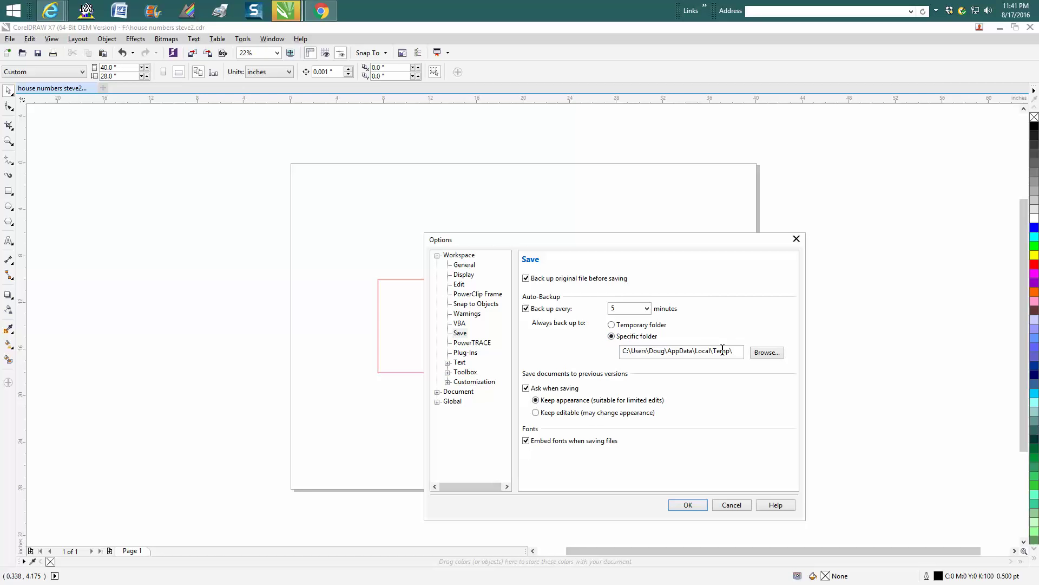
left_click(764, 352)
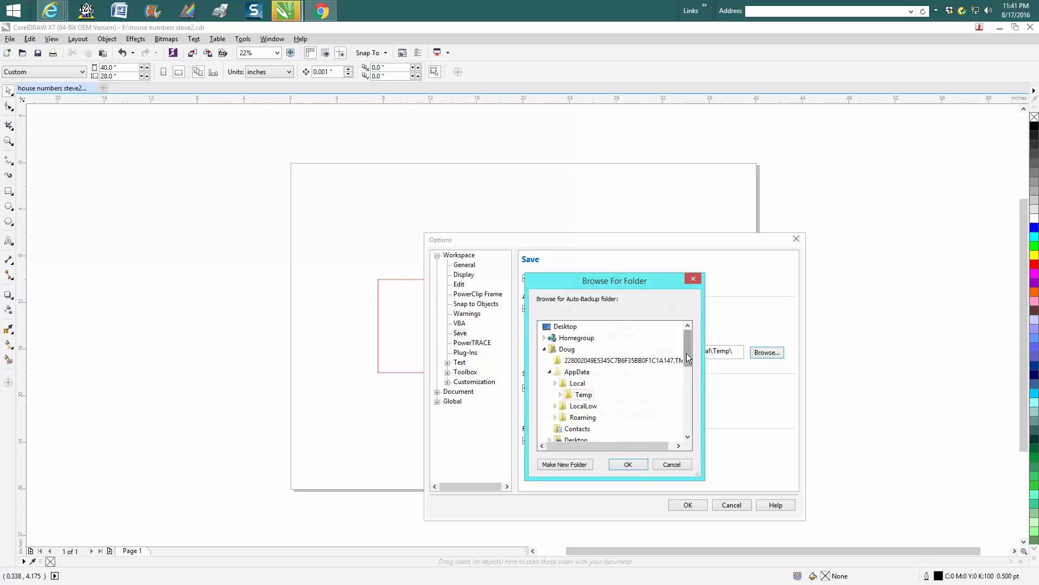
left_click_drag(686, 353, 698, 325)
left_click(699, 282)
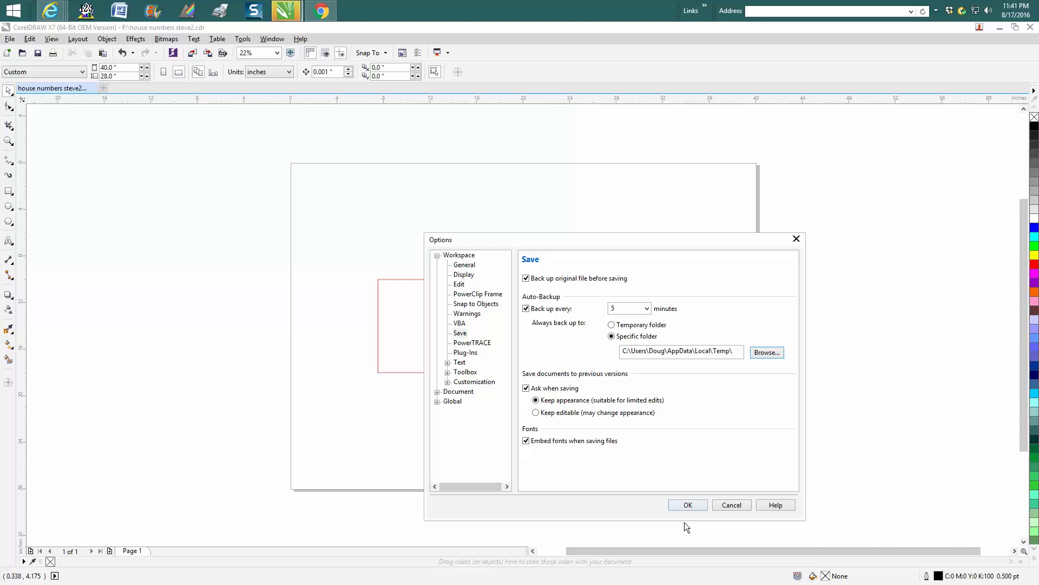
left_click(689, 506)
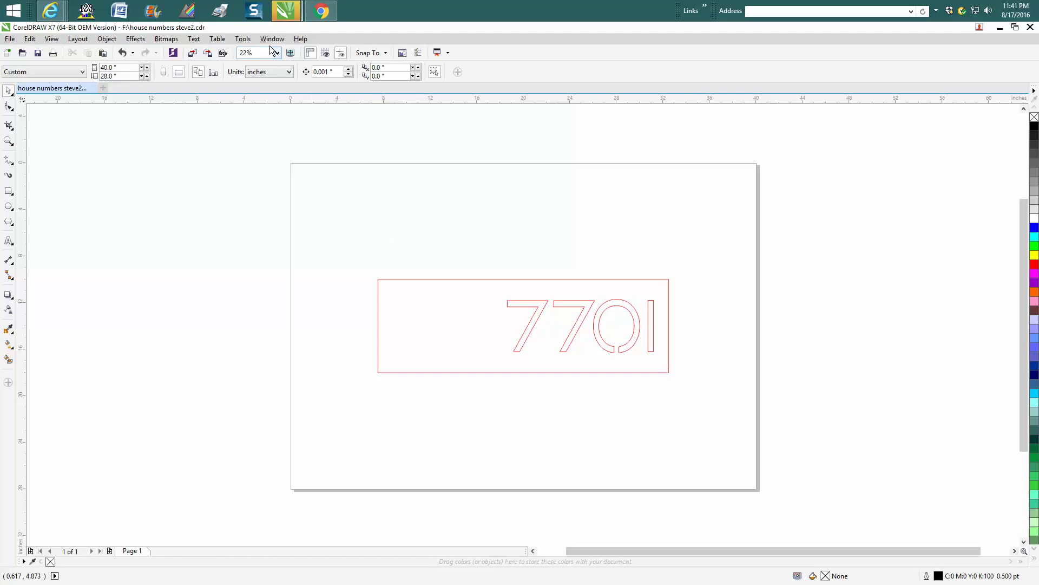
left_click(251, 43)
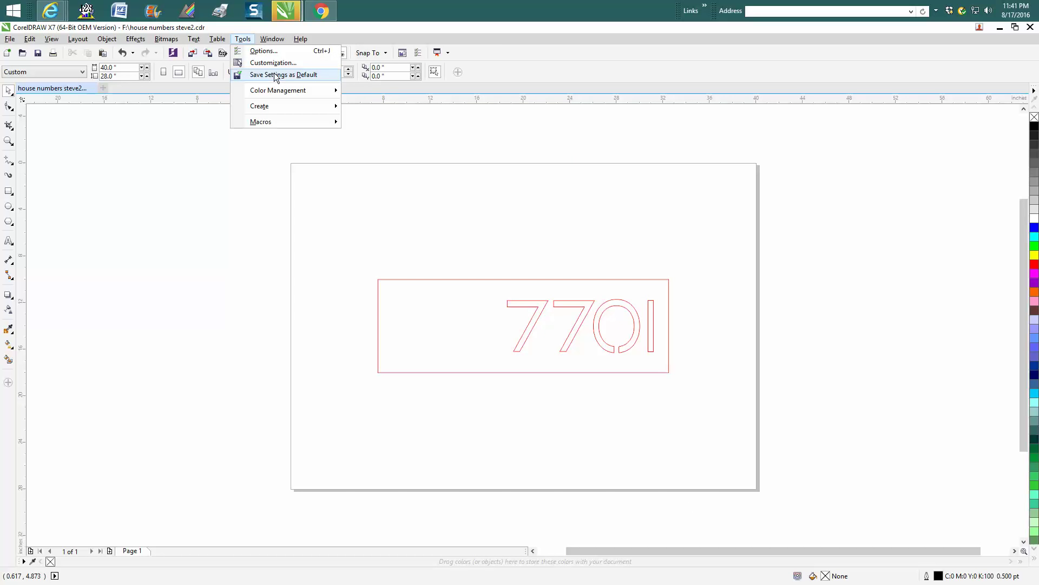
left_click(317, 139)
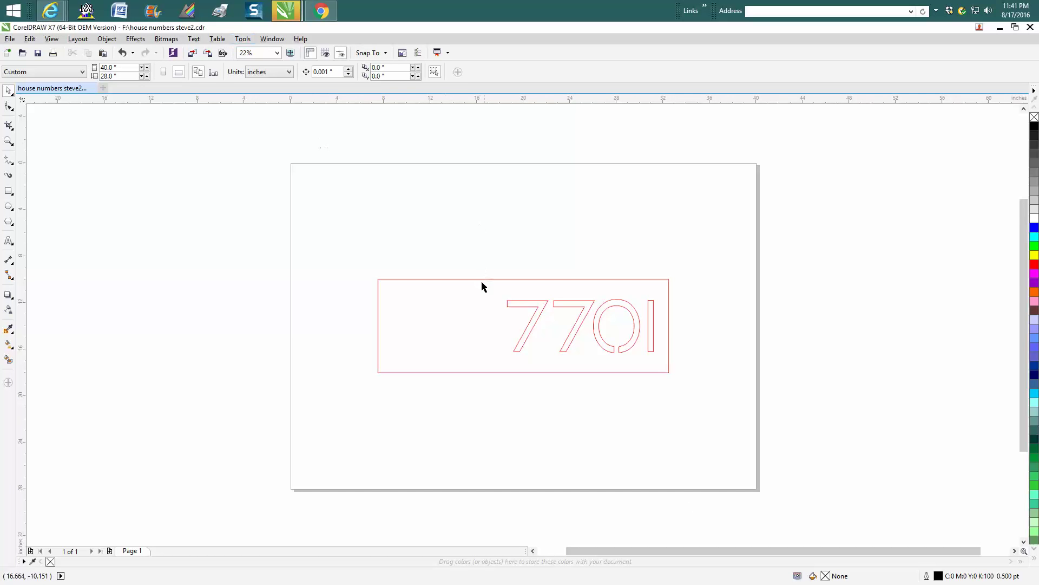
left_click(440, 280)
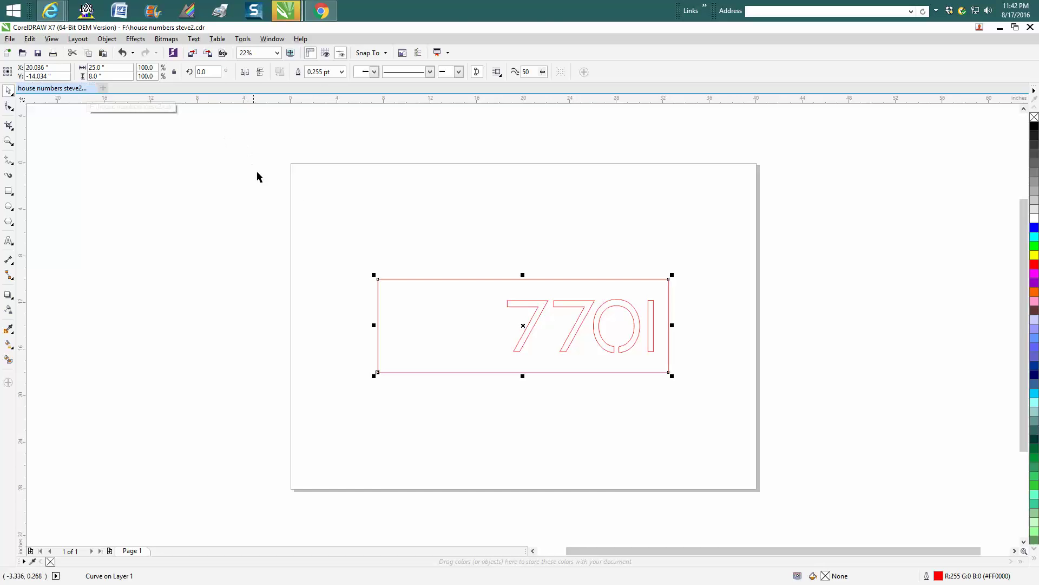
left_click(326, 201)
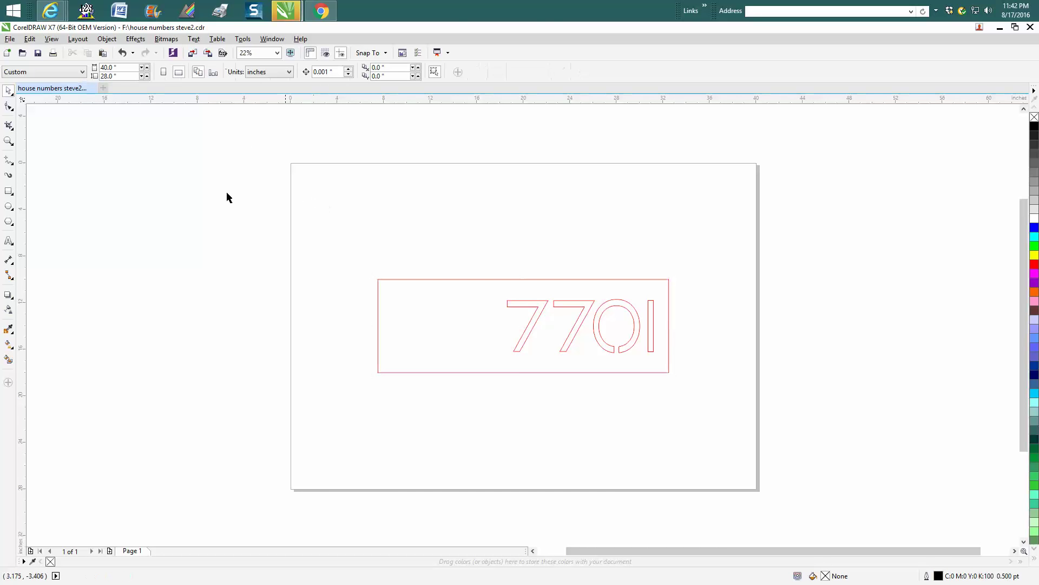
- Draw ten squares of varying sizes in a row about 37 inches wide near the page's upper edge
left_click(14, 191)
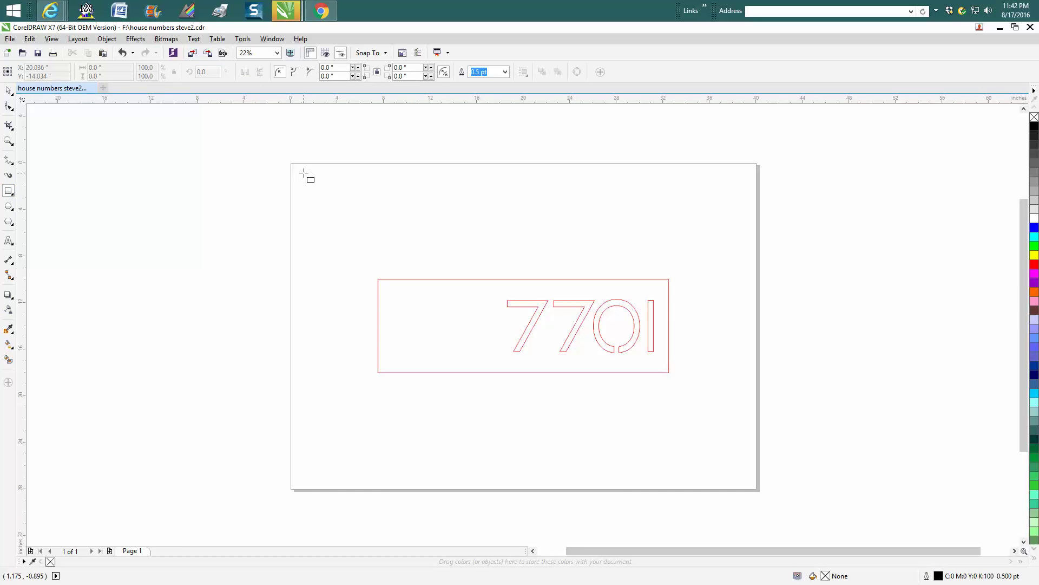
mouse_move(303, 173)
left_mouse_down()
mouse_move(334, 202)
mouse_move(417, 211)
mouse_move(432, 195)
mouse_move(467, 219)
left_mouse_up()
mouse_move(480, 182)
left_mouse_down()
mouse_move(505, 206)
mouse_move(556, 219)
left_mouse_up()
mouse_move(556, 181)
left_mouse_down()
mouse_move(583, 208)
mouse_move(635, 218)
left_mouse_up()
left_click_drag(647, 180, 682, 215)
left_click_drag(706, 182, 738, 213)
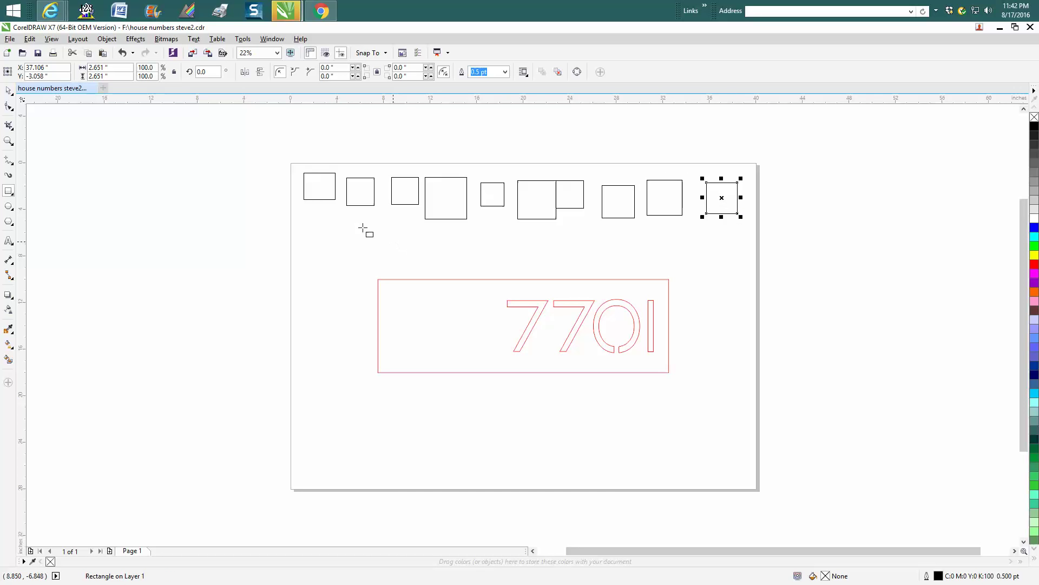
- Duplicate the row of ten squares about 4.8 inches downward and repeat the duplication twice to make four rows
left_click(8, 90)
left_click_drag(273, 143, 848, 255)
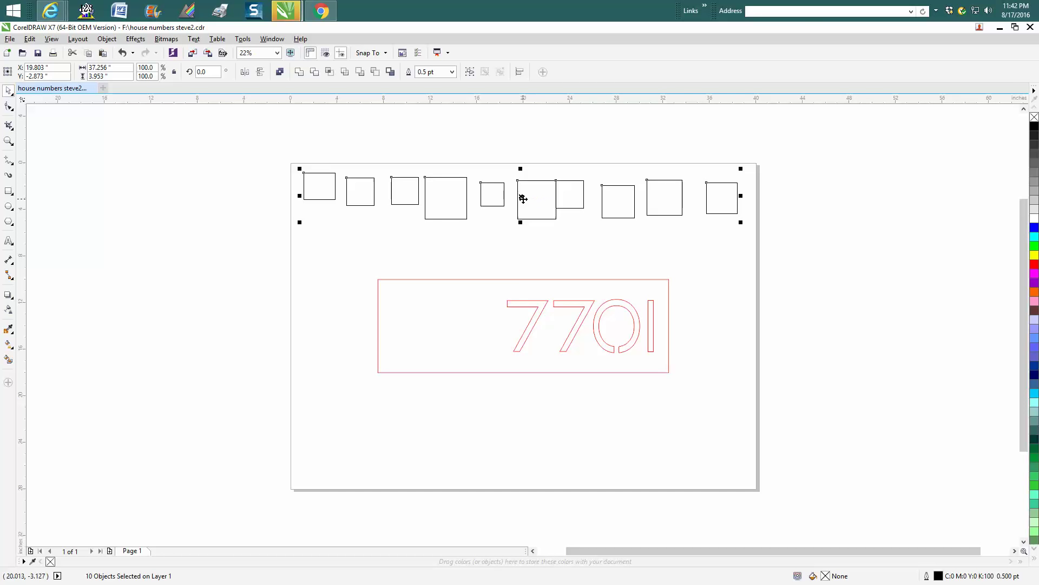
left_click_drag(521, 197, 522, 256)
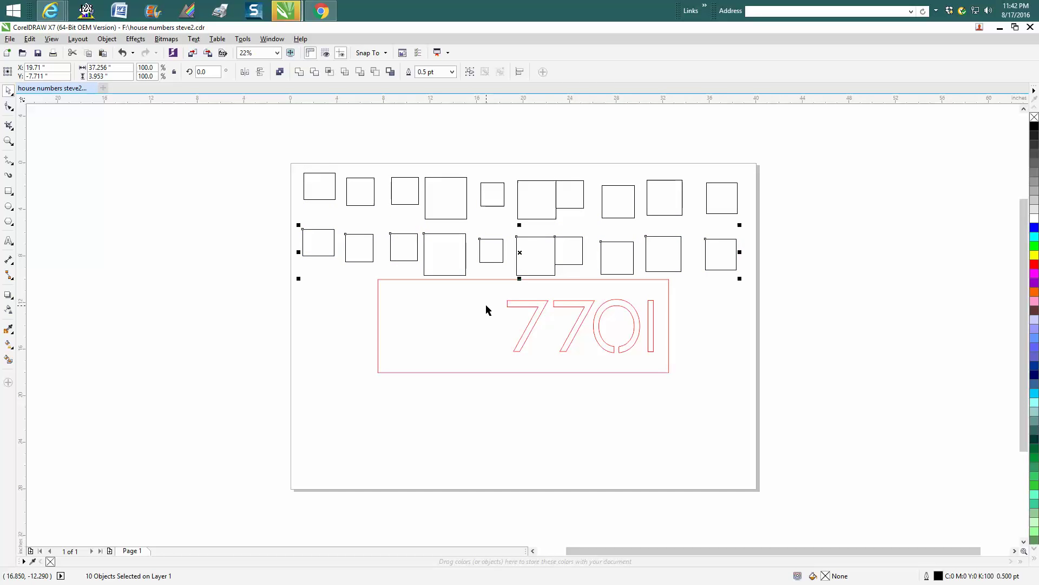
key("ctrl+r")
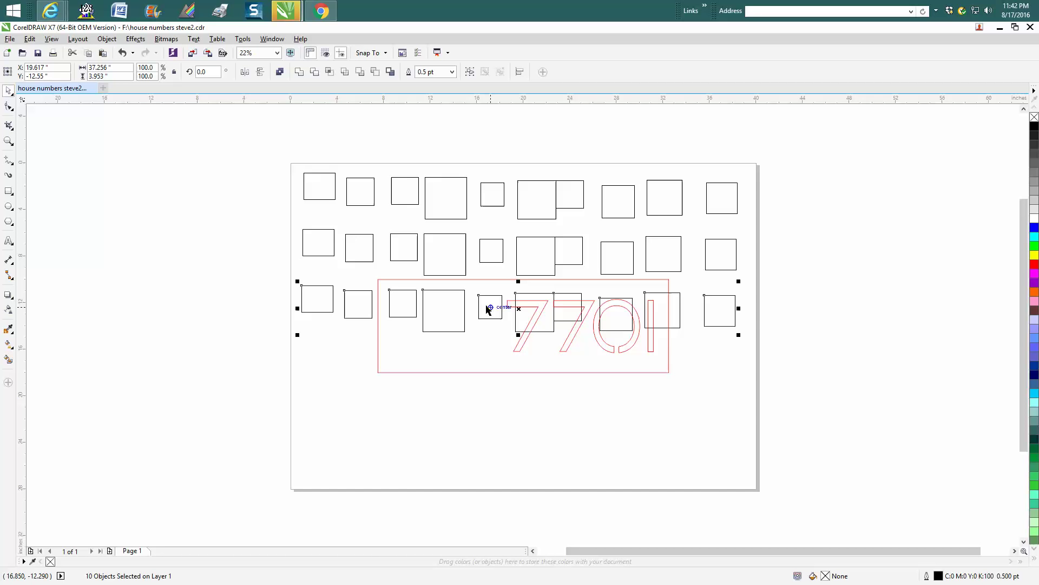
key("ctrl+r")
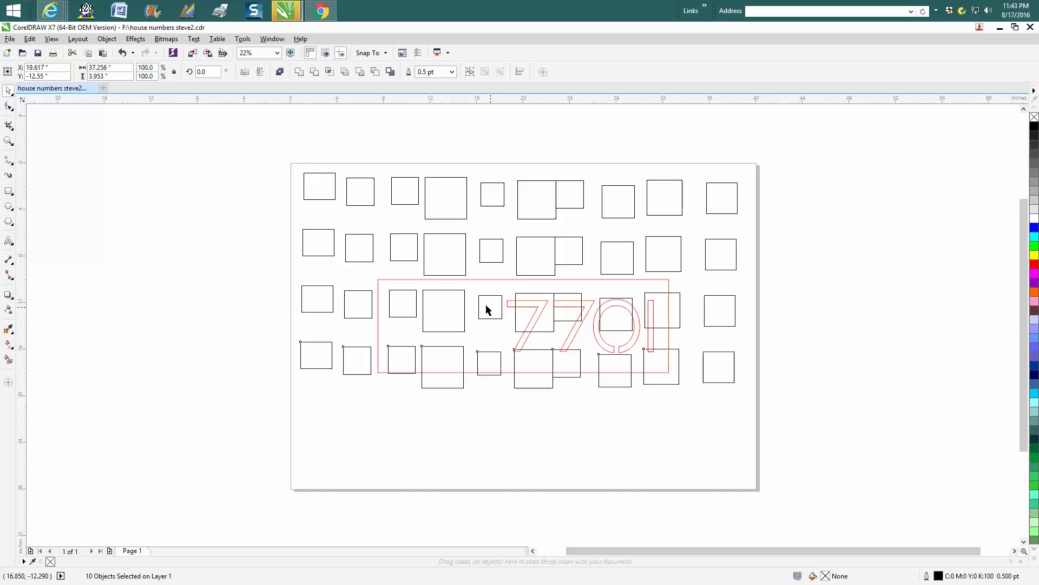
- Draw three circles and two upright ellipses of different sizes in the empty area beside the page
left_click(8, 206)
left_click_drag(128, 202, 145, 247)
mouse_move(209, 232)
left_mouse_down()
mouse_move(171, 290)
mouse_move(150, 289)
left_mouse_up()
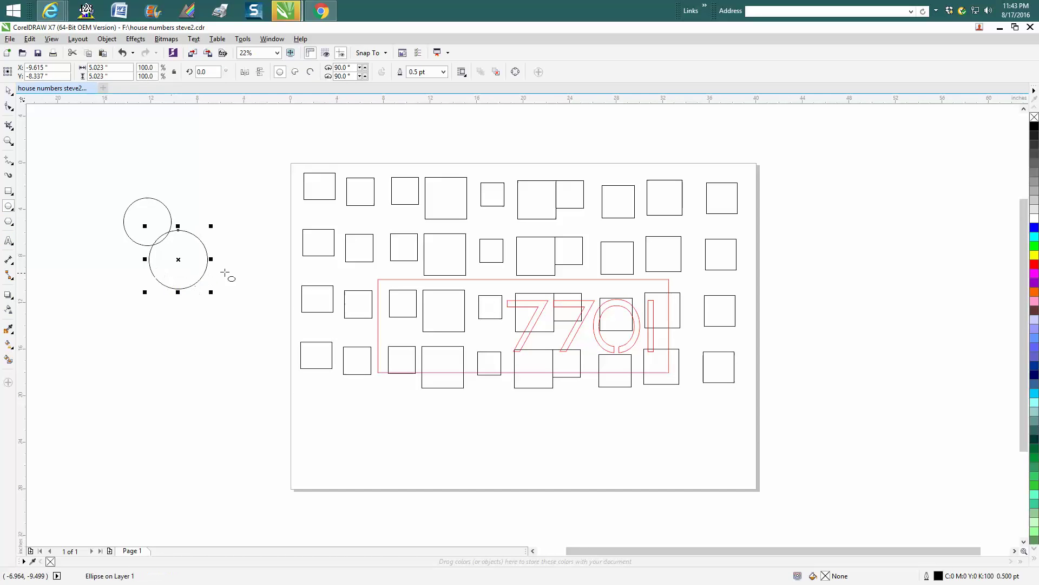
left_click_drag(241, 266, 202, 347)
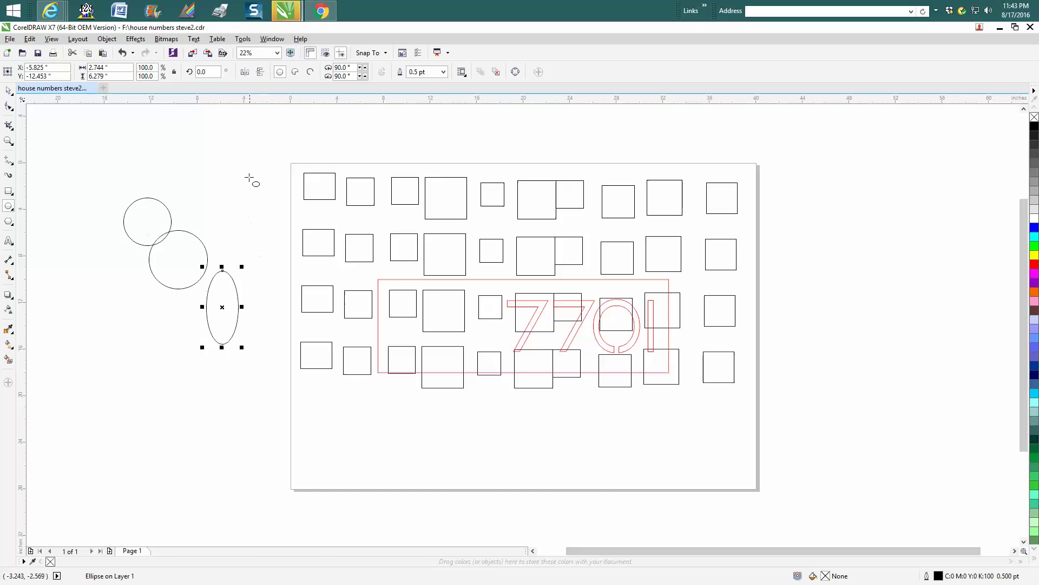
left_click_drag(249, 174, 208, 215)
left_click_drag(188, 141, 161, 184)
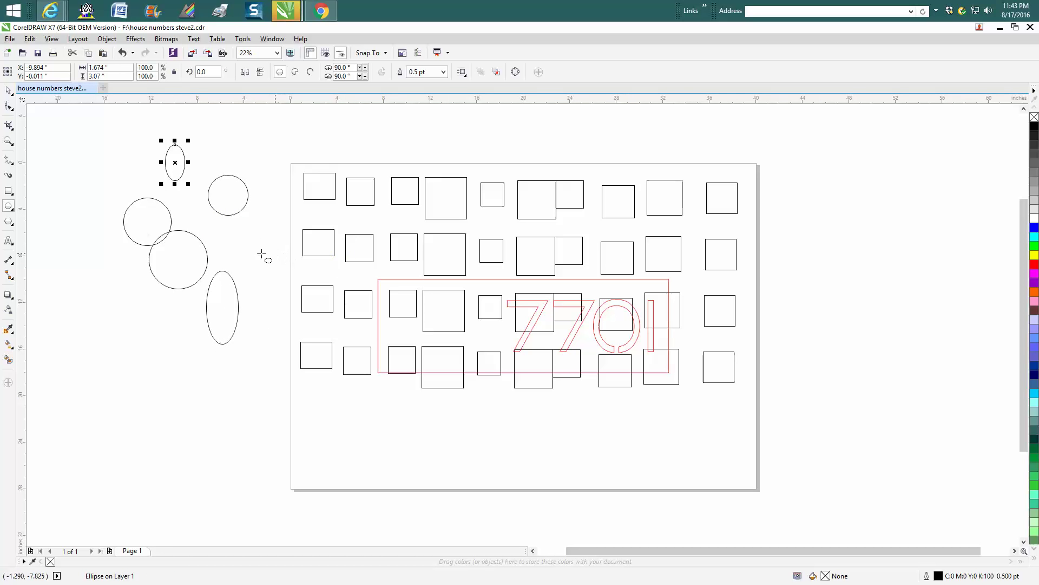
- Undo the last small ellipse and look through the list of undoable actions
left_click(9, 91)
left_click(128, 56)
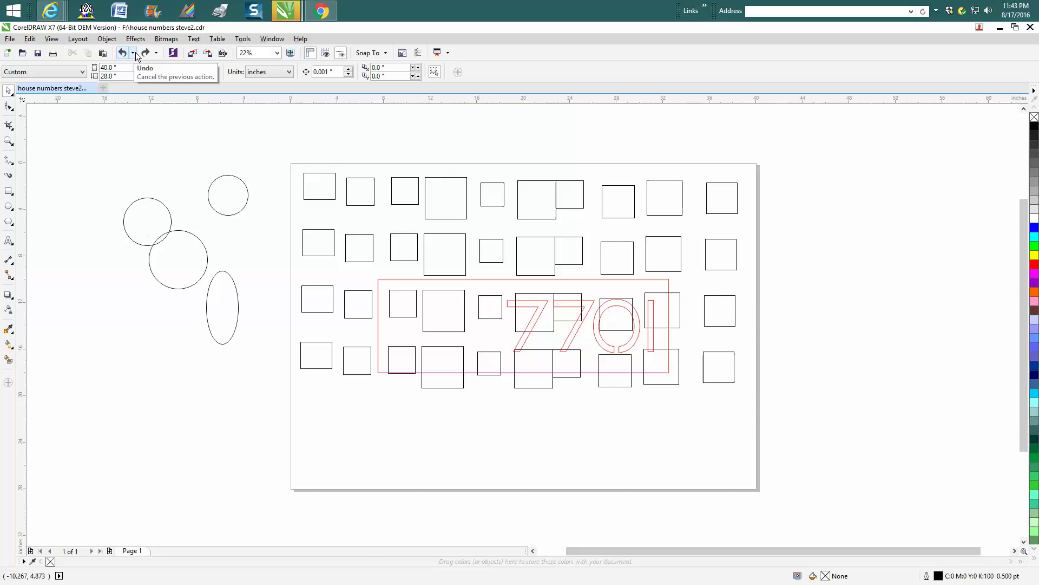
left_click(133, 54)
left_click_drag(205, 137, 204, 153)
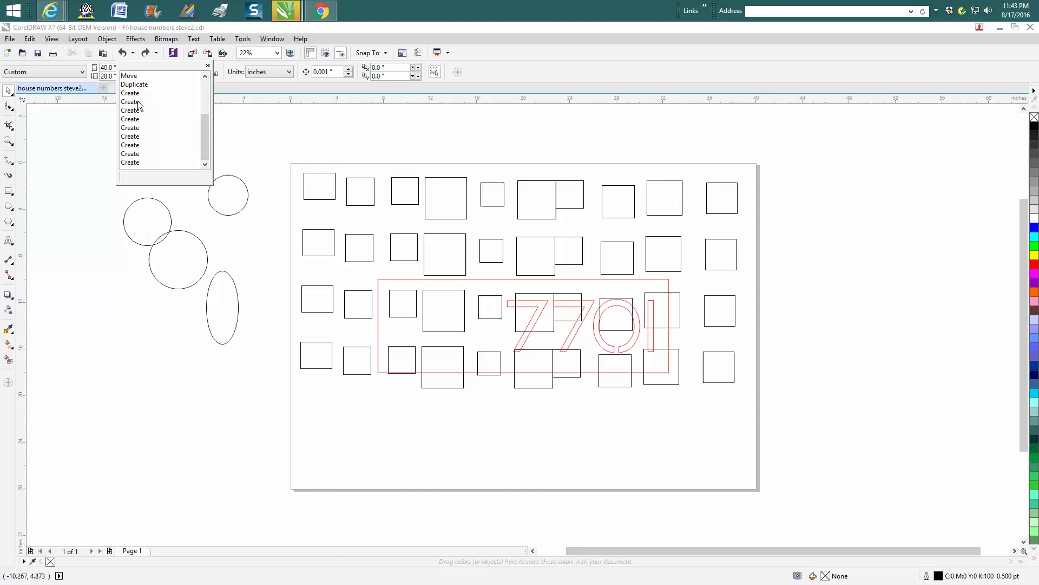
left_click_drag(207, 141, 180, 102)
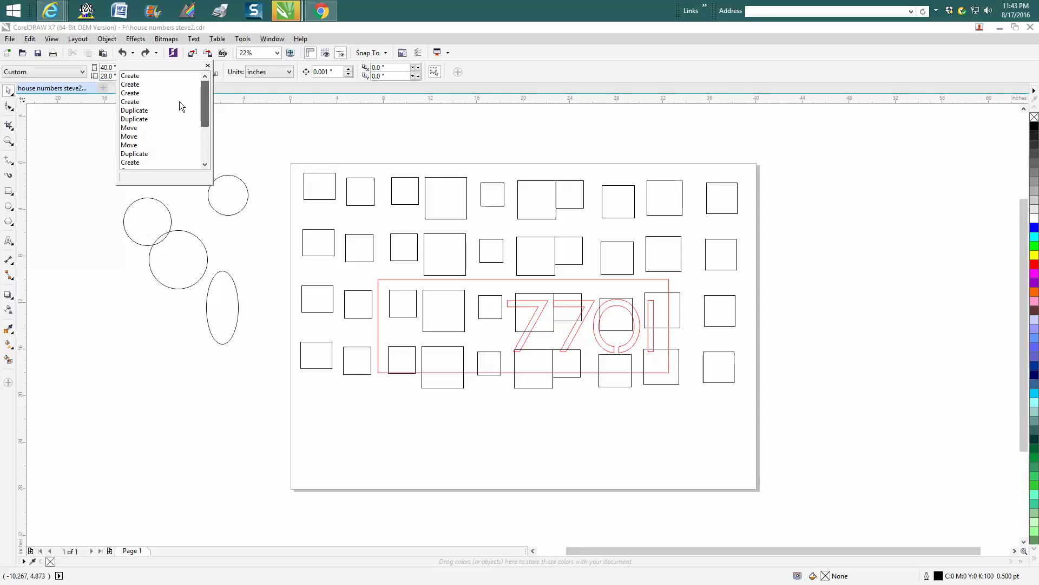
left_click(92, 166)
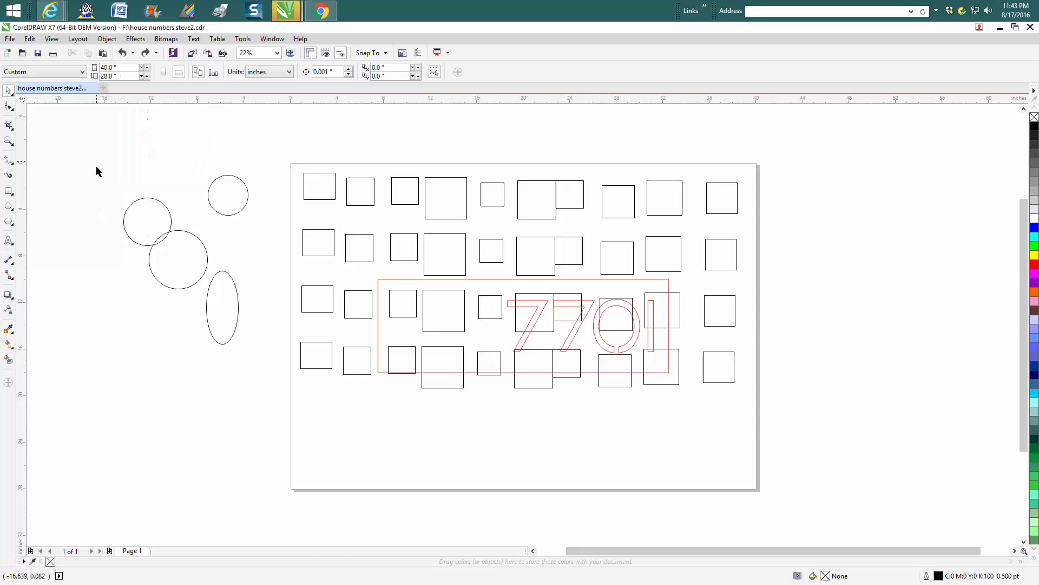
- Duplicate the three circles and the ellipse about 8.7 inches downward and repeat the duplication five times
left_click_drag(95, 167, 254, 354)
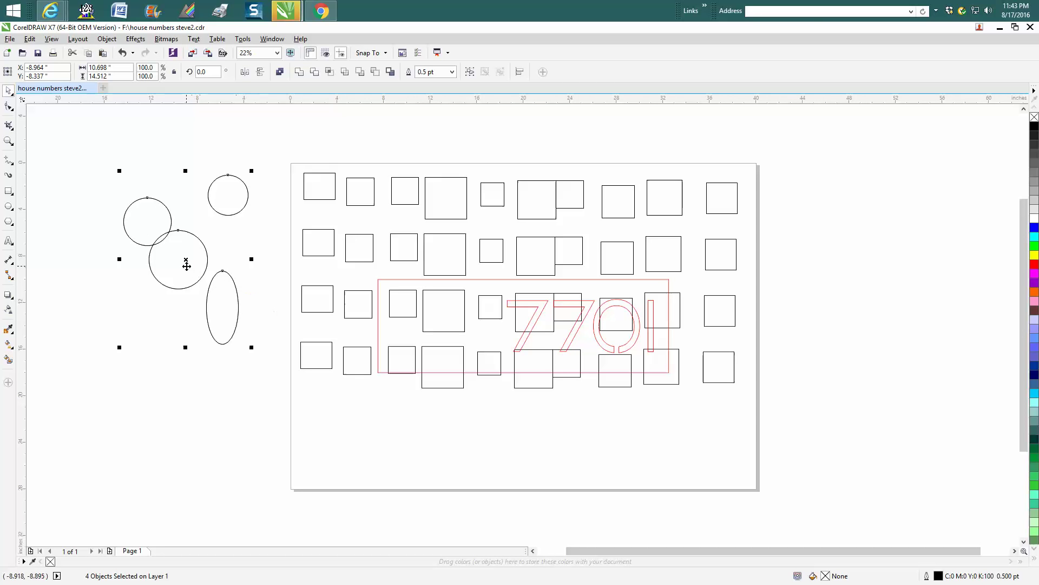
left_click_drag(186, 260, 187, 371)
key("ctrl+r")
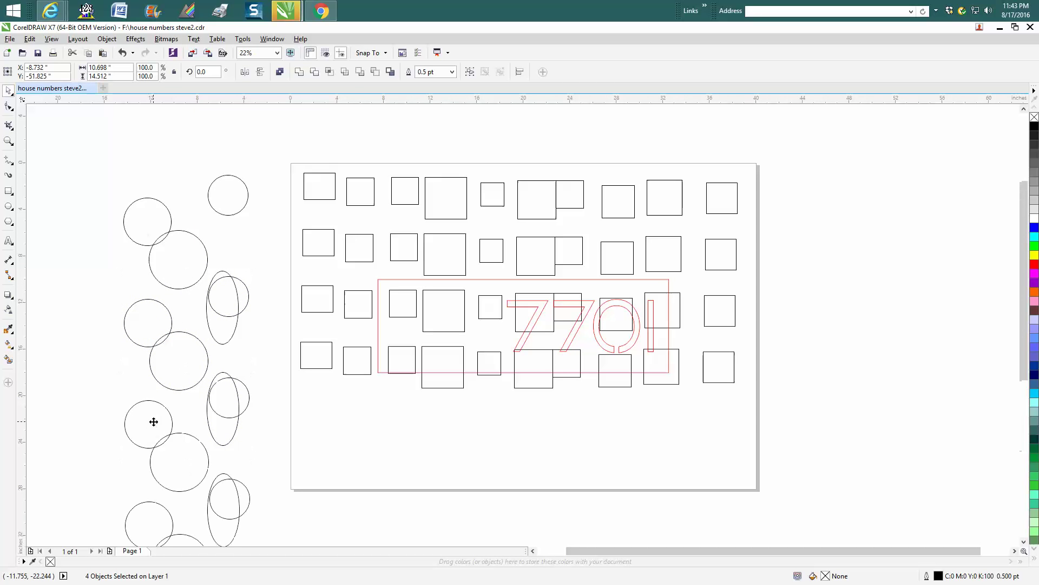
- Examine the undo history to see how many earlier actions can still be undone after the circle duplications
left_click(134, 53)
scroll(162, 130, "down", 3)
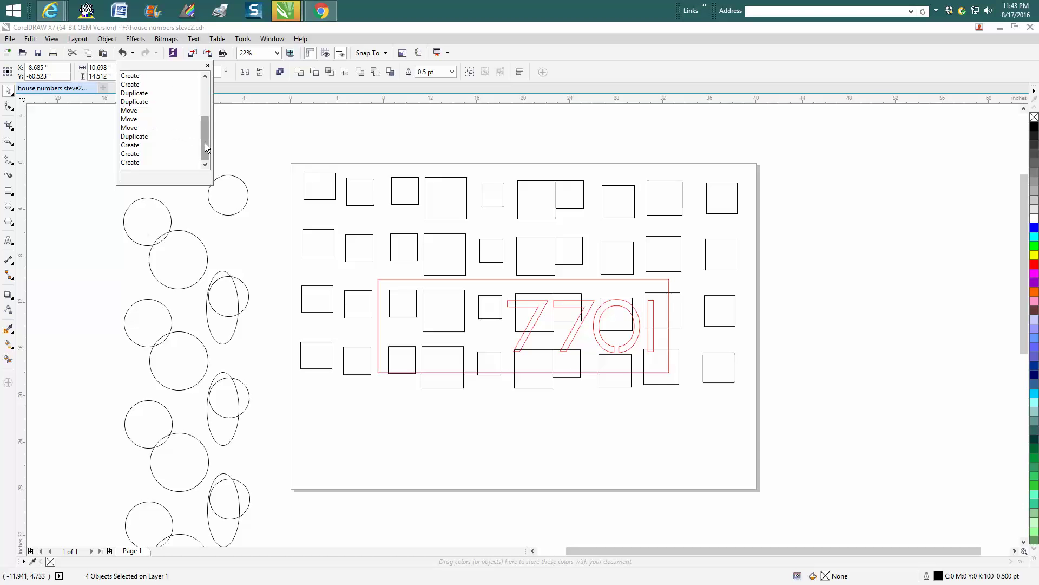
left_click_drag(205, 146, 209, 96)
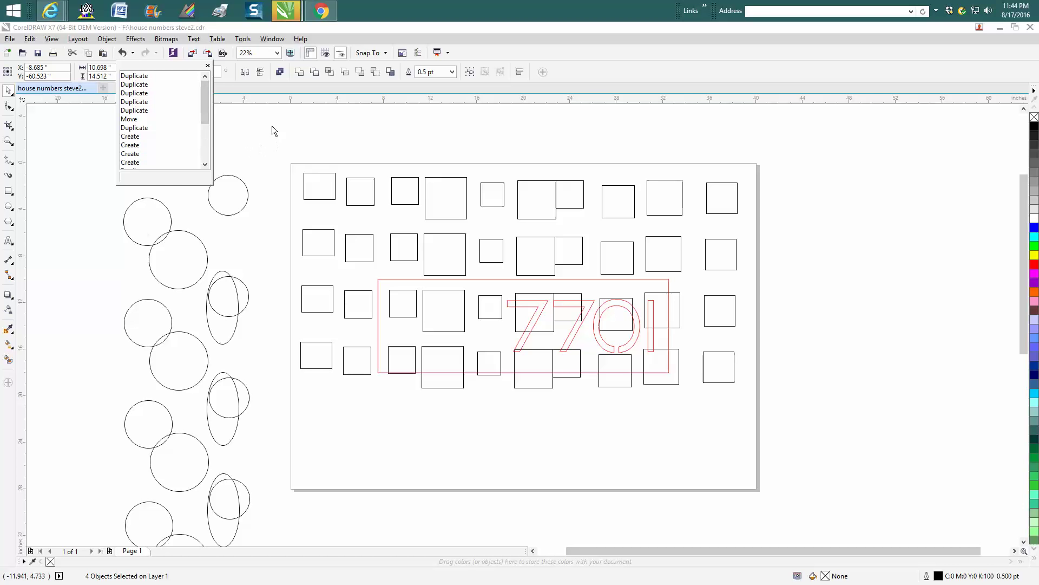
- Review the regular undo levels in the general workspace options, accept the options, and save the settings as default
left_click(244, 41)
left_click(244, 41)
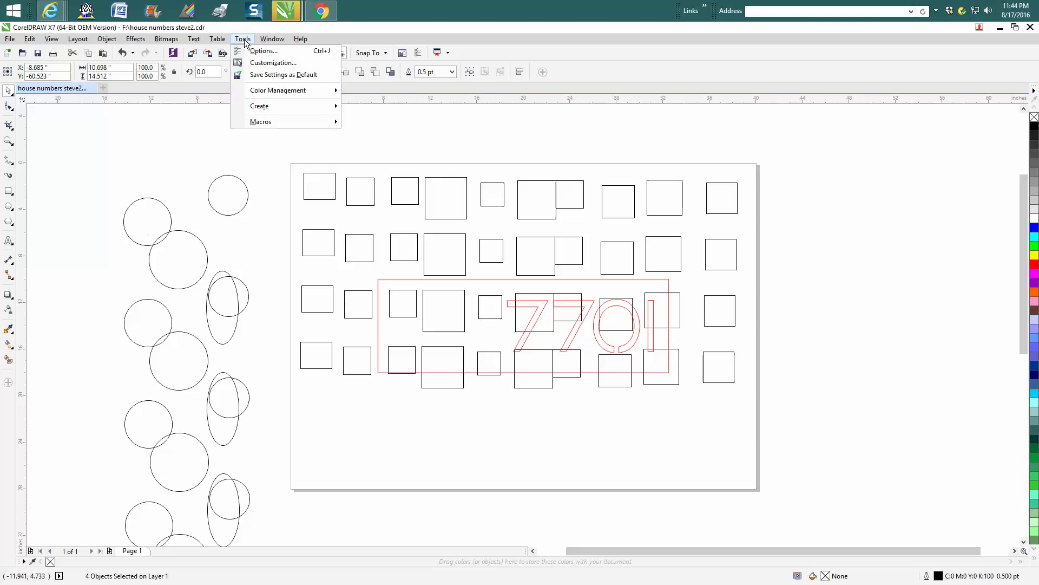
left_click(263, 51)
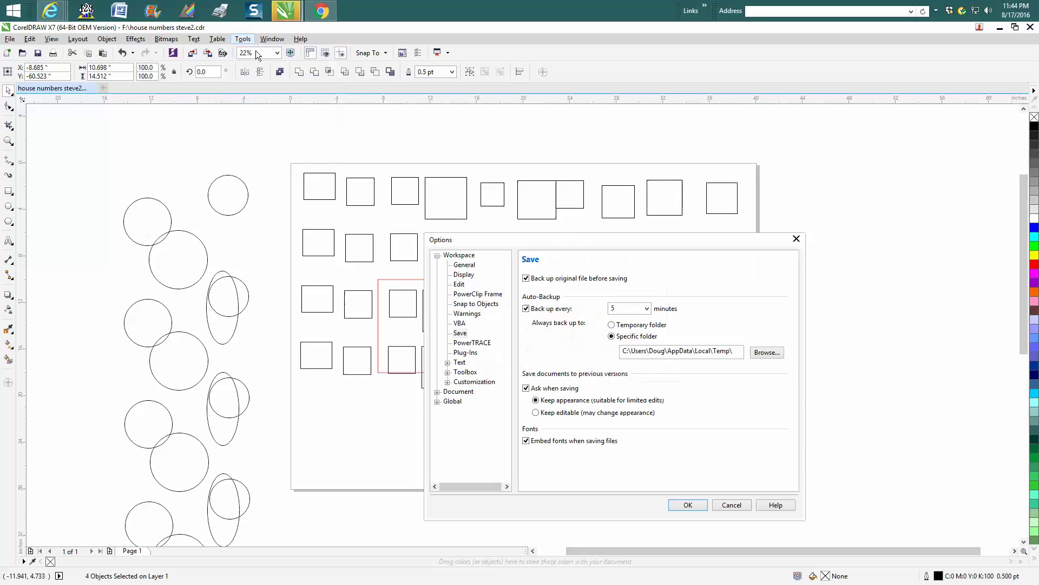
left_click(460, 266)
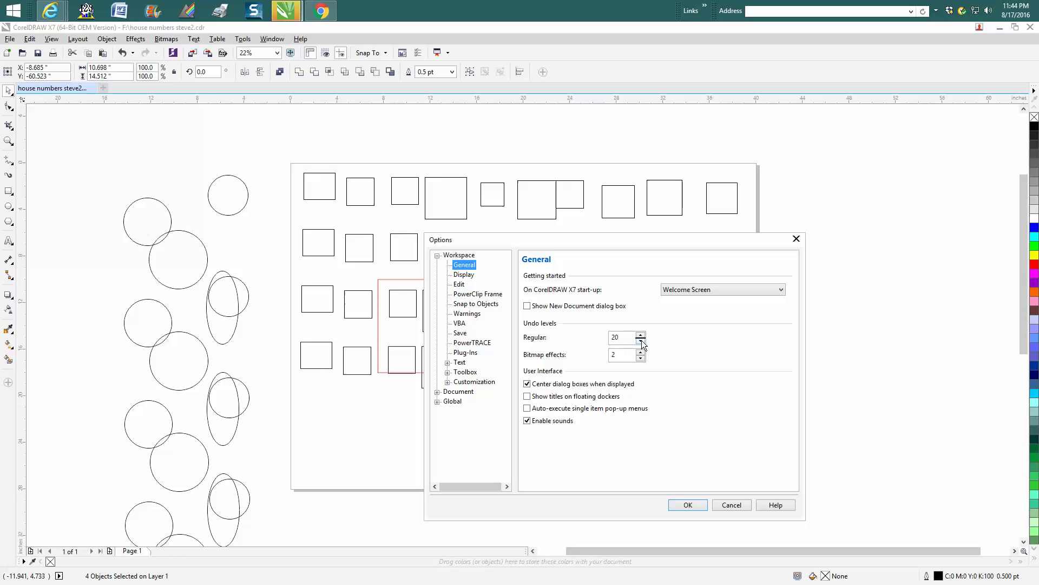
left_click_drag(628, 337, 597, 337)
left_click(687, 504)
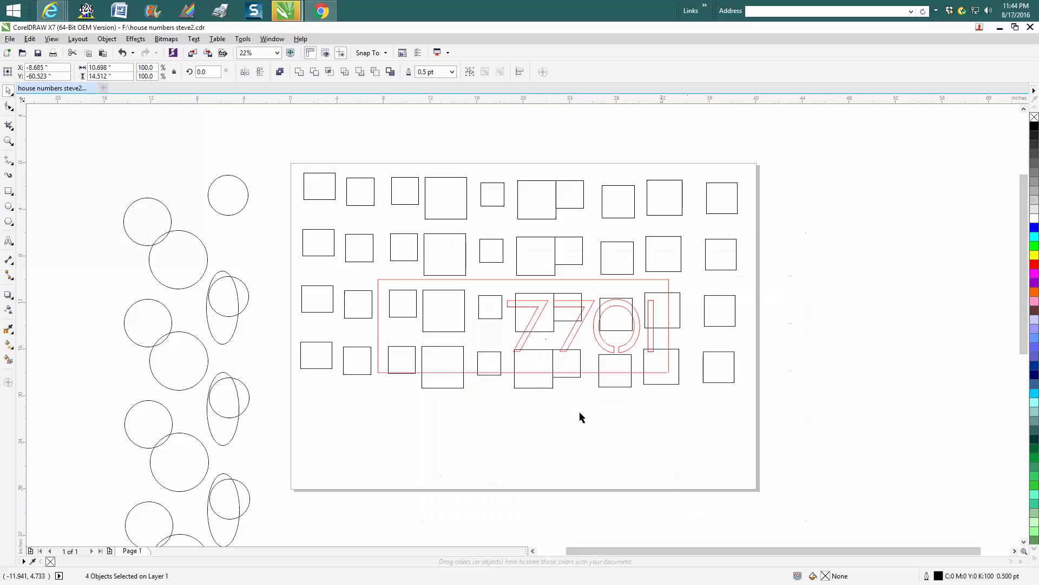
left_click(242, 42)
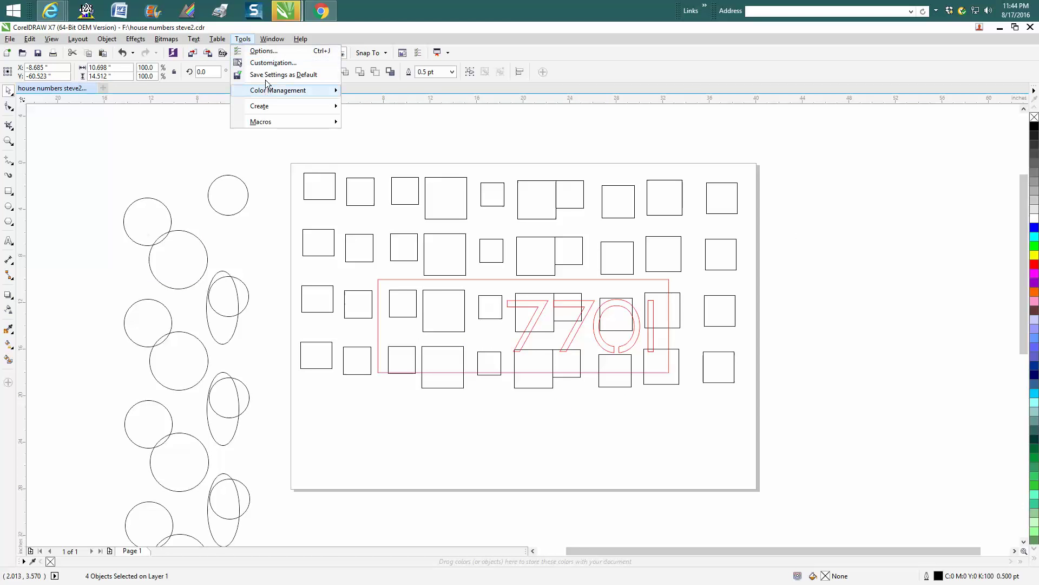
left_click(266, 75)
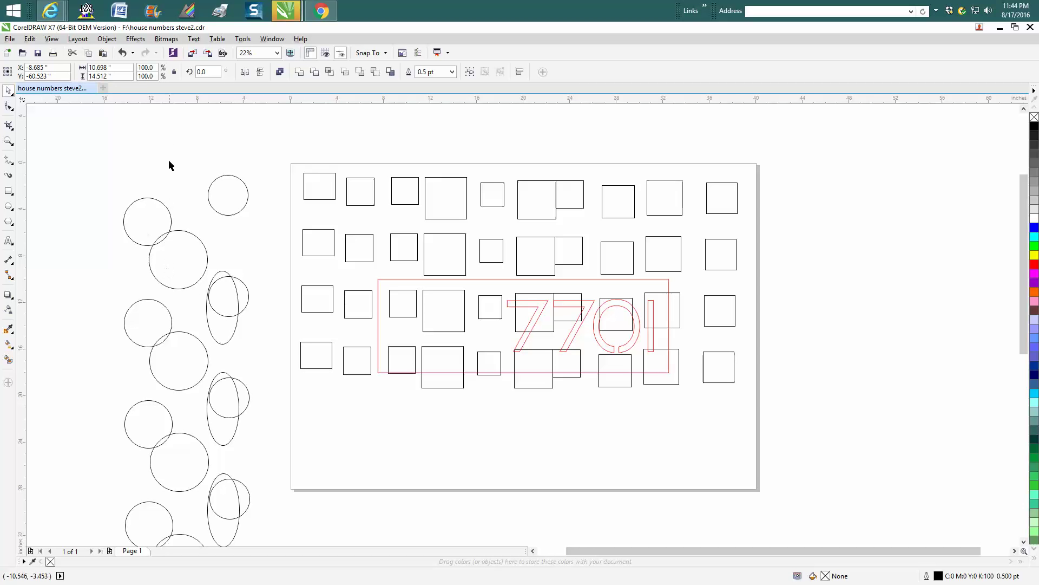
- Undo the circle and ellipse duplicates in the undo history, along with the ellipse and all but the first circle
left_click(134, 54)
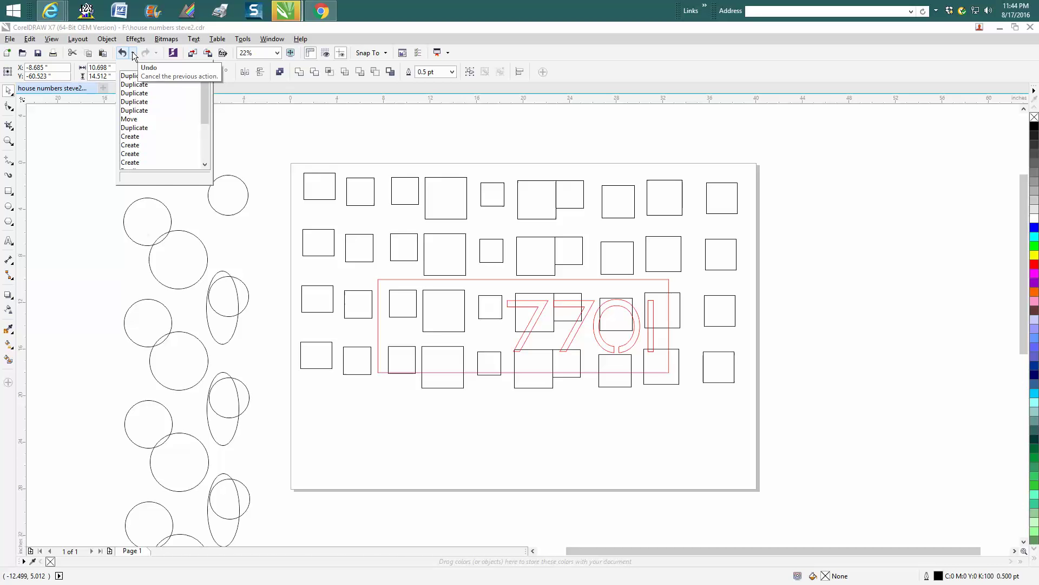
left_click(127, 137)
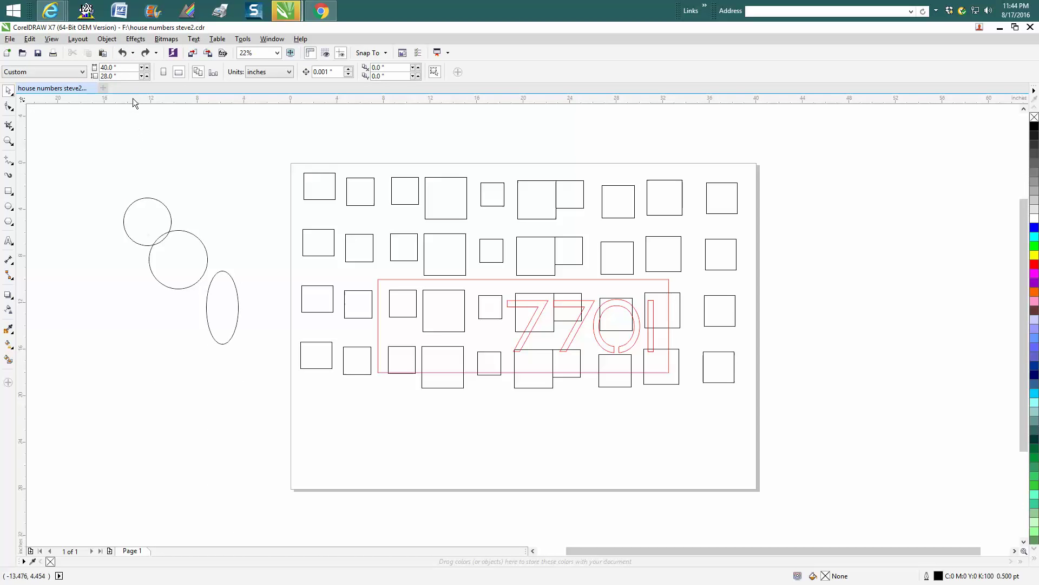
left_click(133, 53)
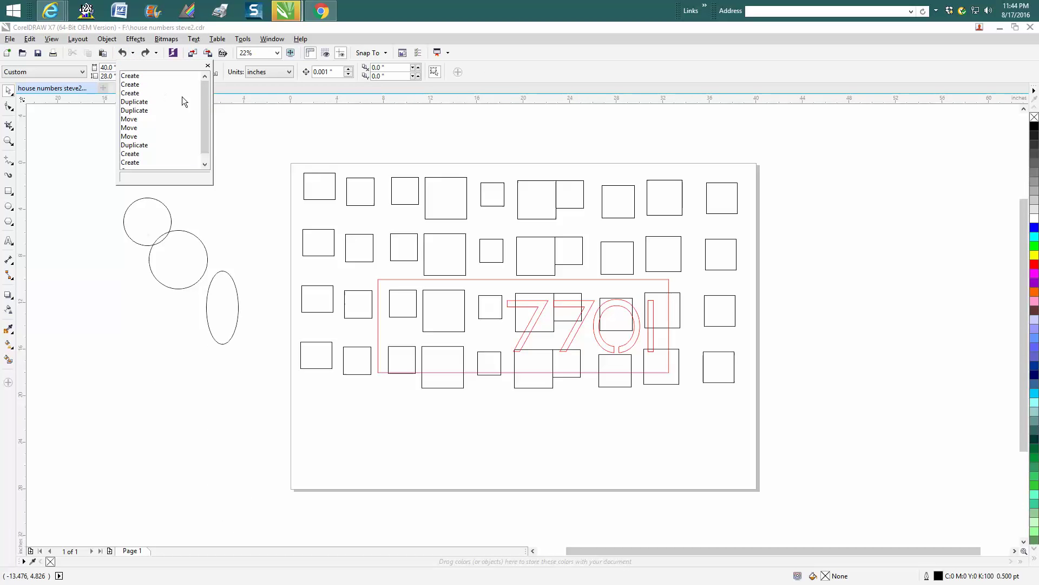
left_click(131, 83)
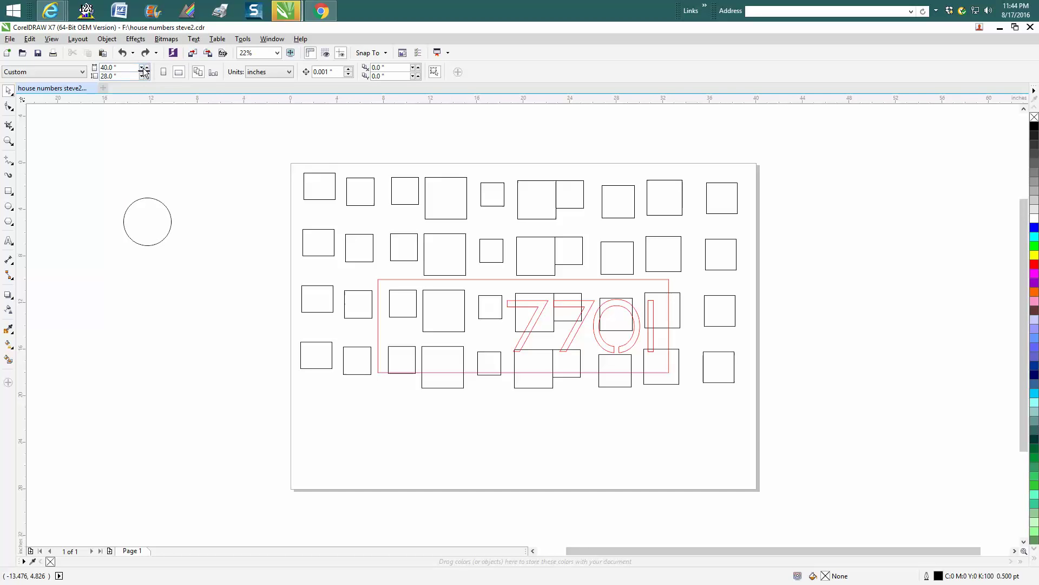
- Undo the remaining circle, the duplicated rows of squares, and the last three squares of the top row through the undo history
left_click(132, 53)
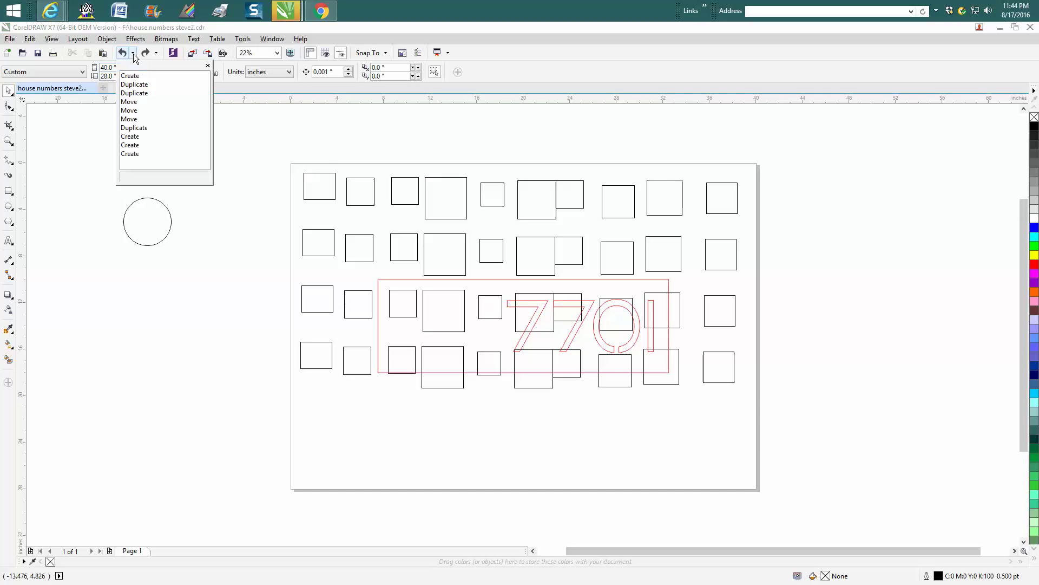
left_click(145, 94)
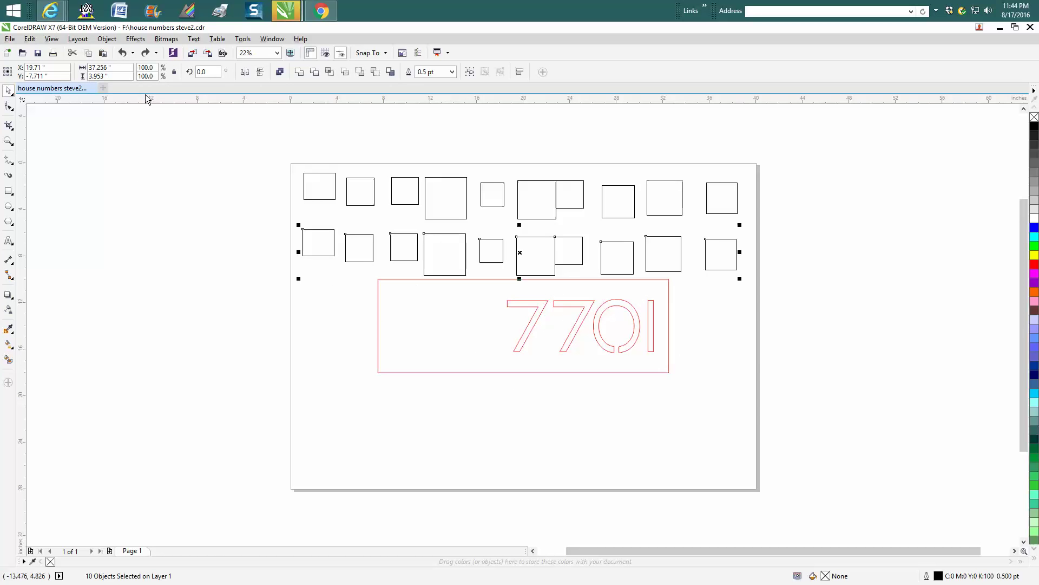
left_click(132, 53)
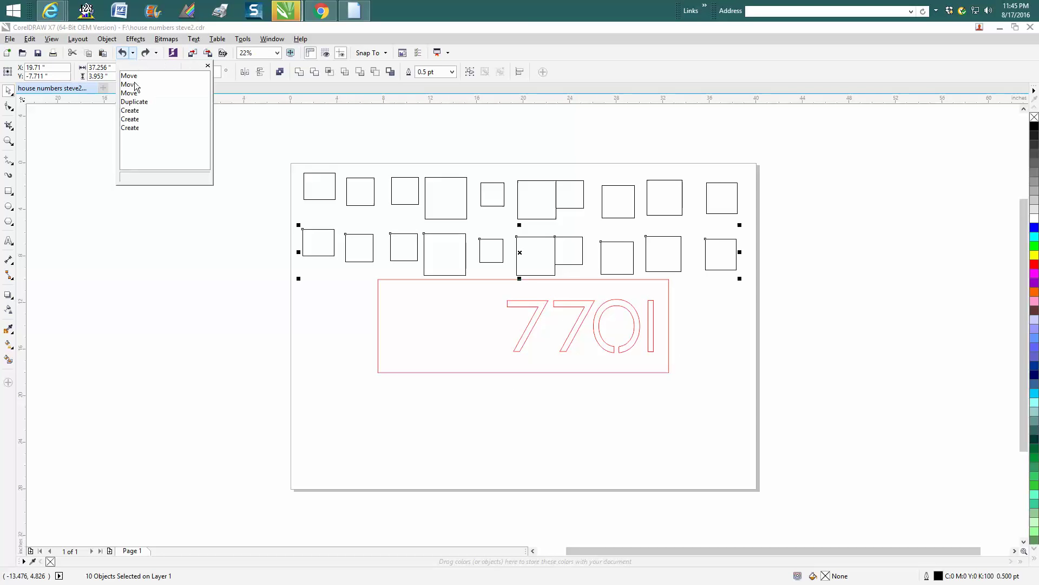
left_click(135, 129)
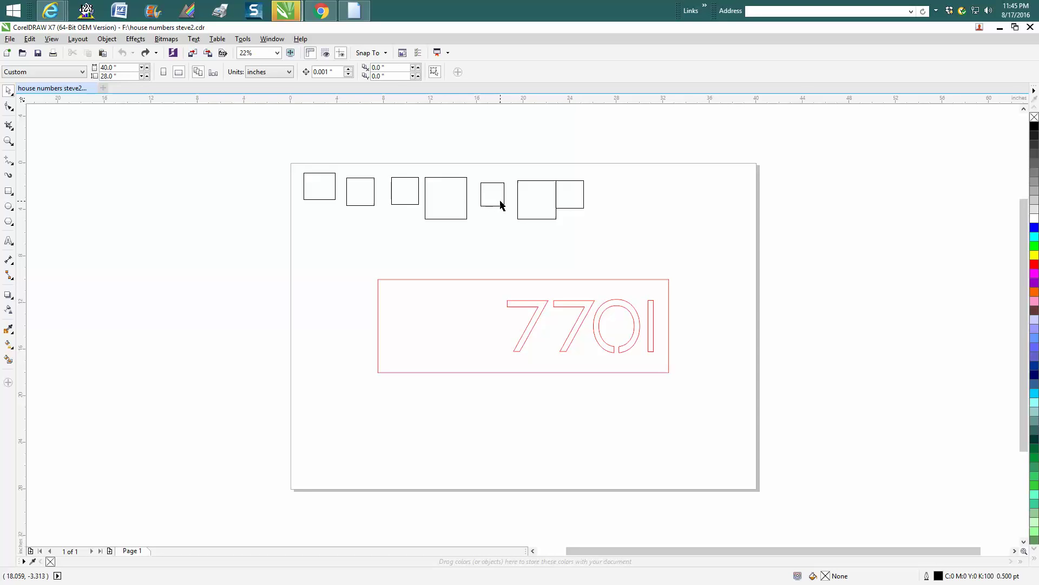
- Redo the creation of two squares in the top row and undo both again through the undo history
left_click(145, 52)
left_click(145, 53)
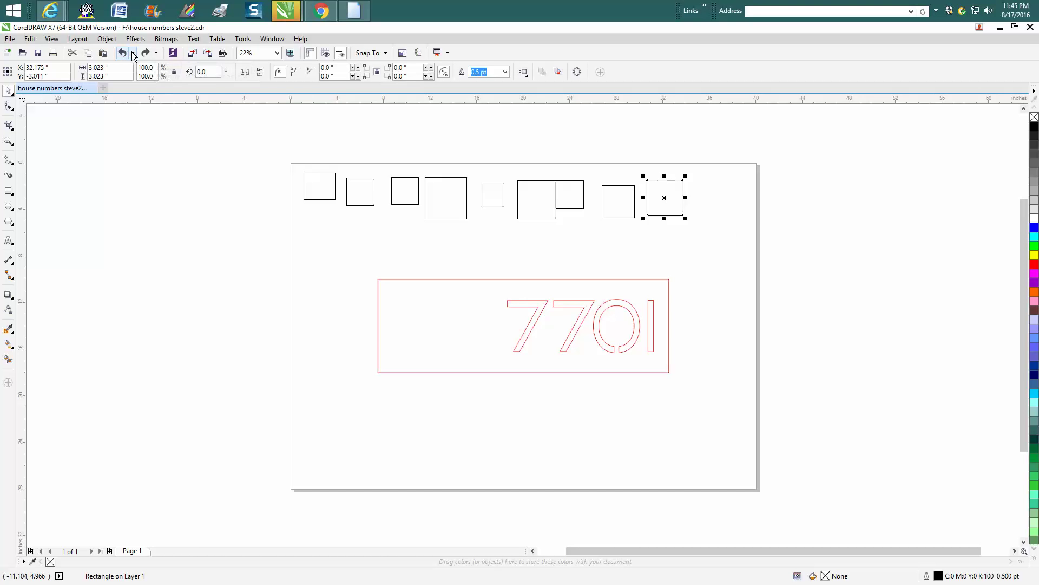
left_click(132, 53)
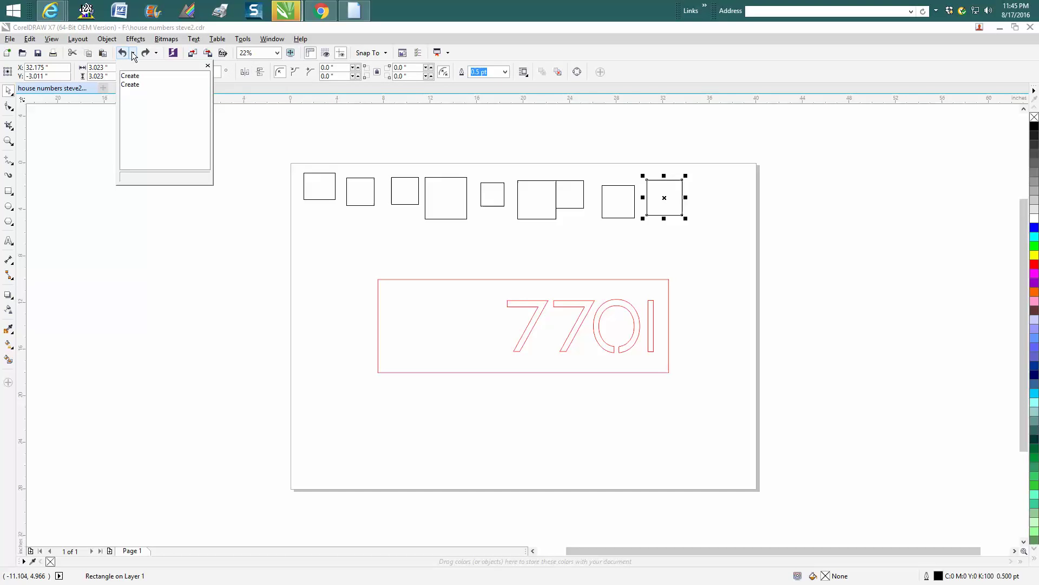
left_click(132, 84)
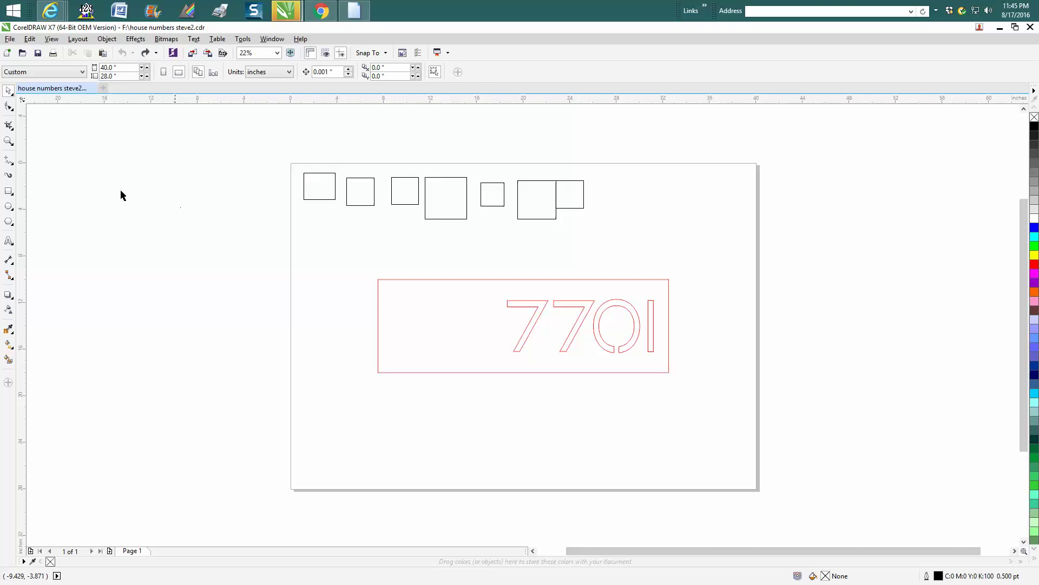
- Add the artistic text "test" in the empty area beside the page and enlarge it to about 268 pt
left_click(9, 241)
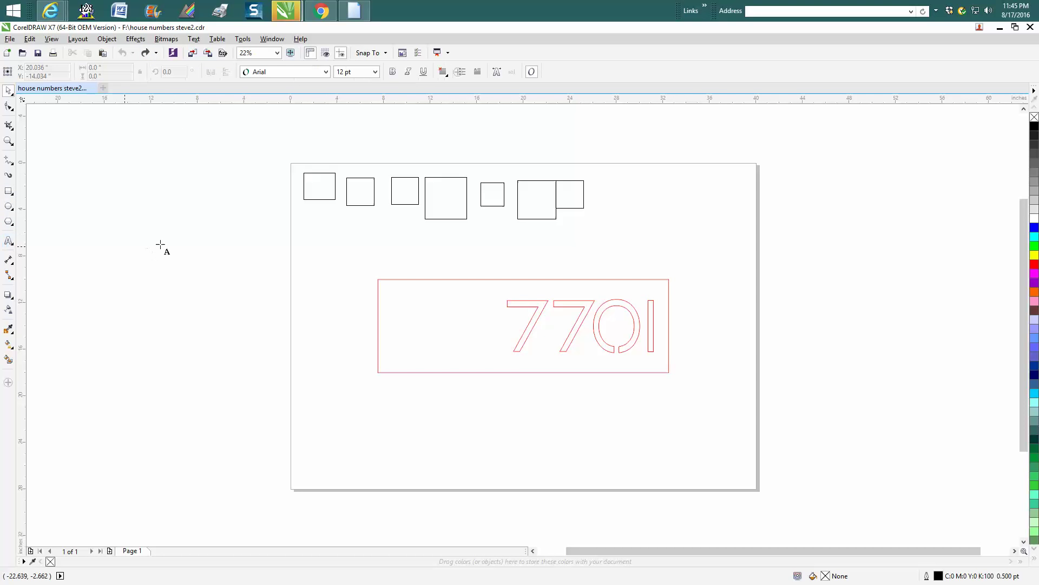
left_click(161, 245)
type("test")
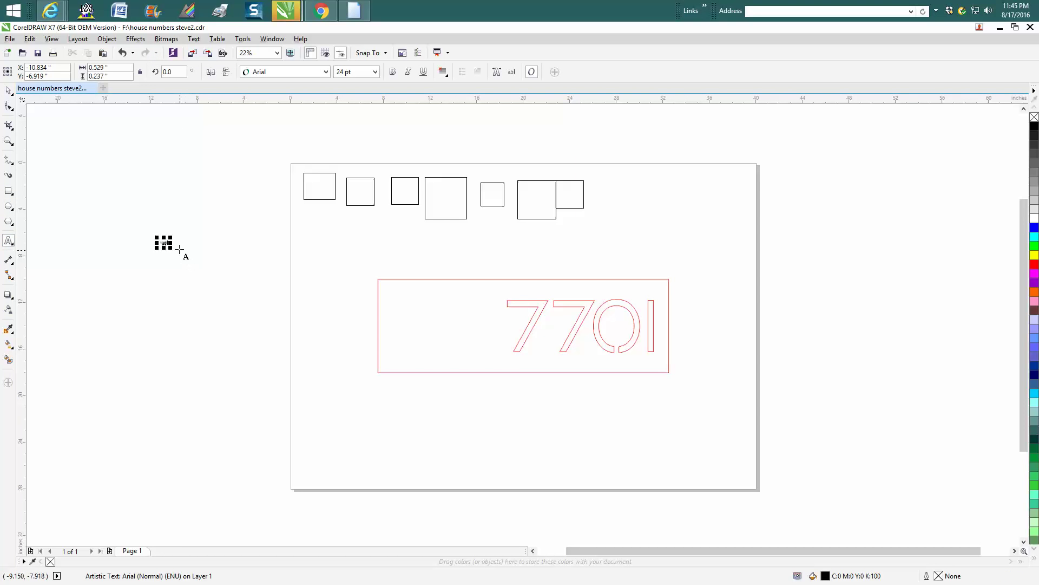
left_click_drag(173, 250, 181, 403)
- Draw a circle about 9.3 inches in diameter below the "test" text and fit the text to the circle's path
key("F7")
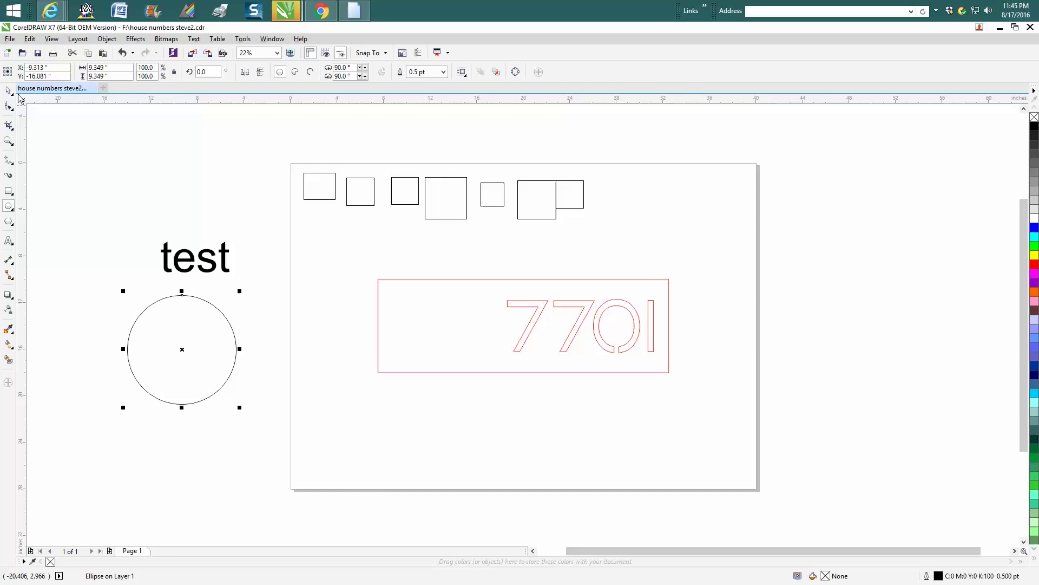
left_click(8, 90)
left_click(187, 251)
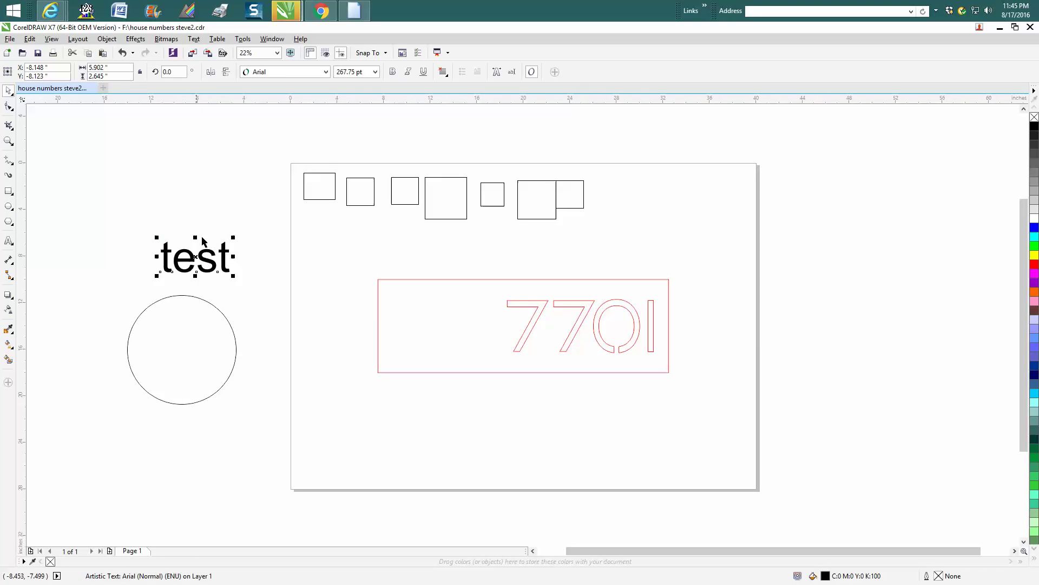
left_click(197, 43)
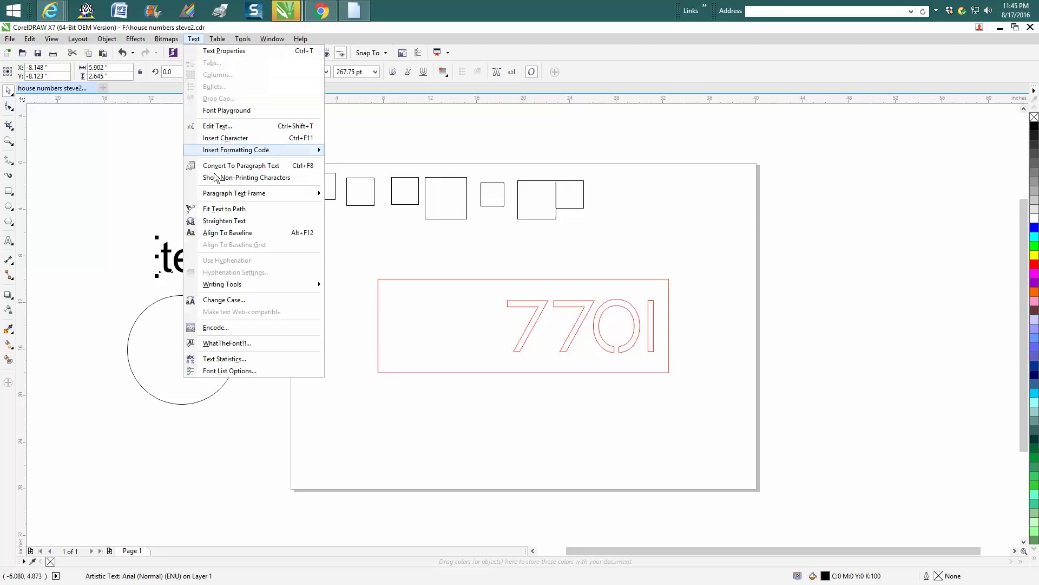
left_click(230, 208)
left_click(185, 298)
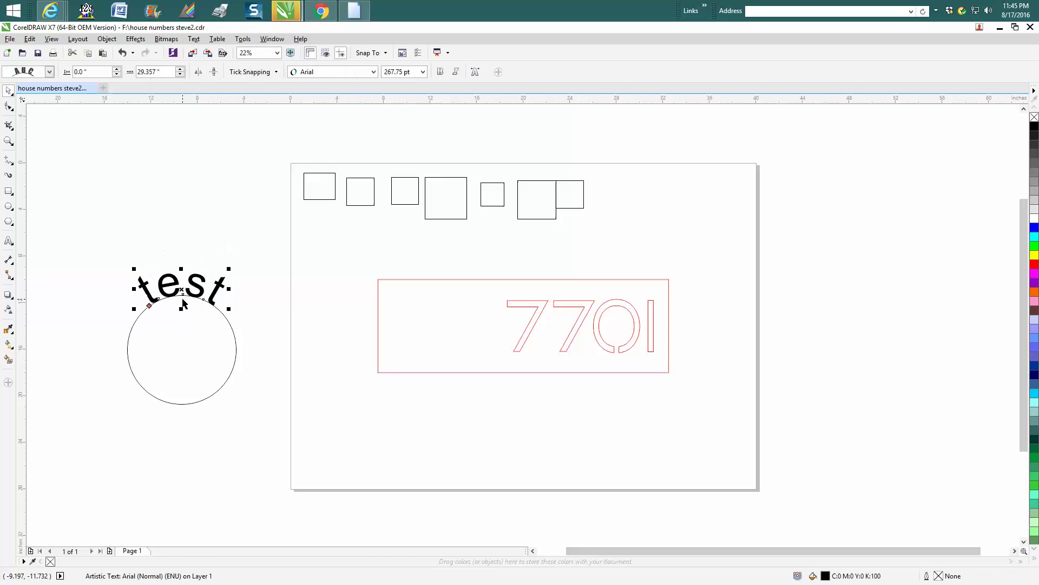
left_click(126, 147)
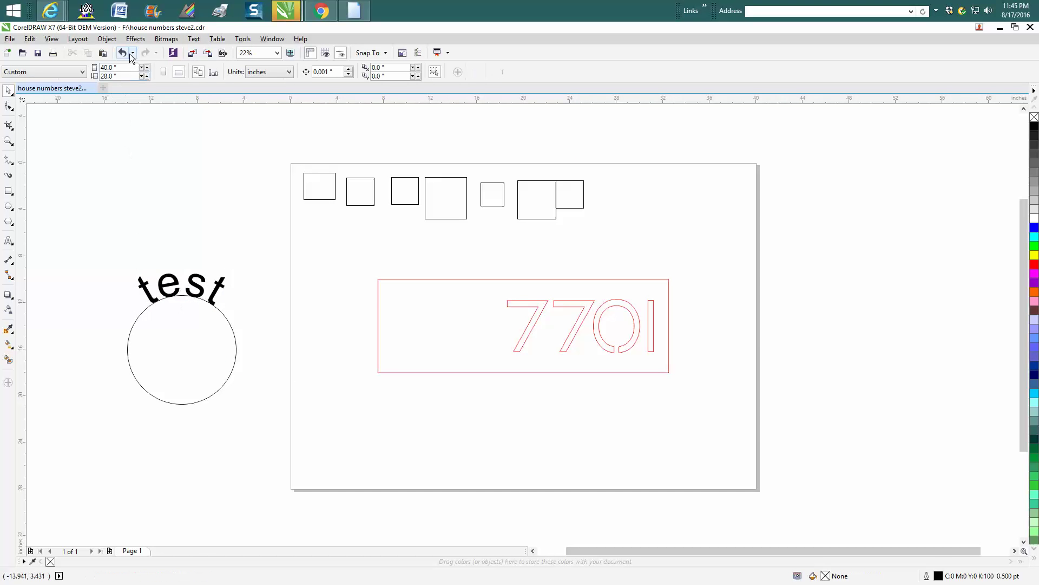
- Undo the text fitting and the circle creation in one go through the undo history
left_click(132, 52)
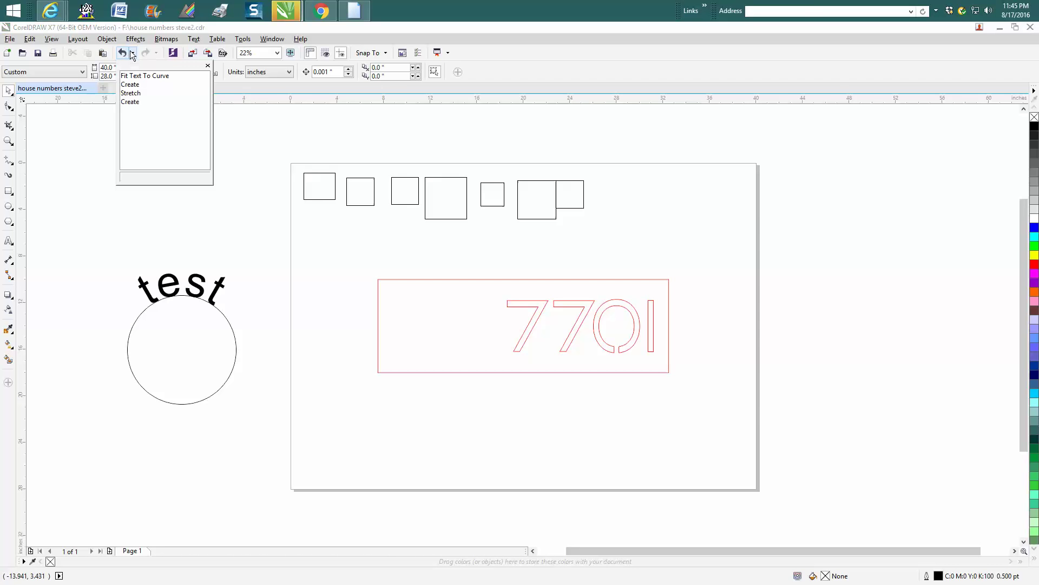
left_click(137, 85)
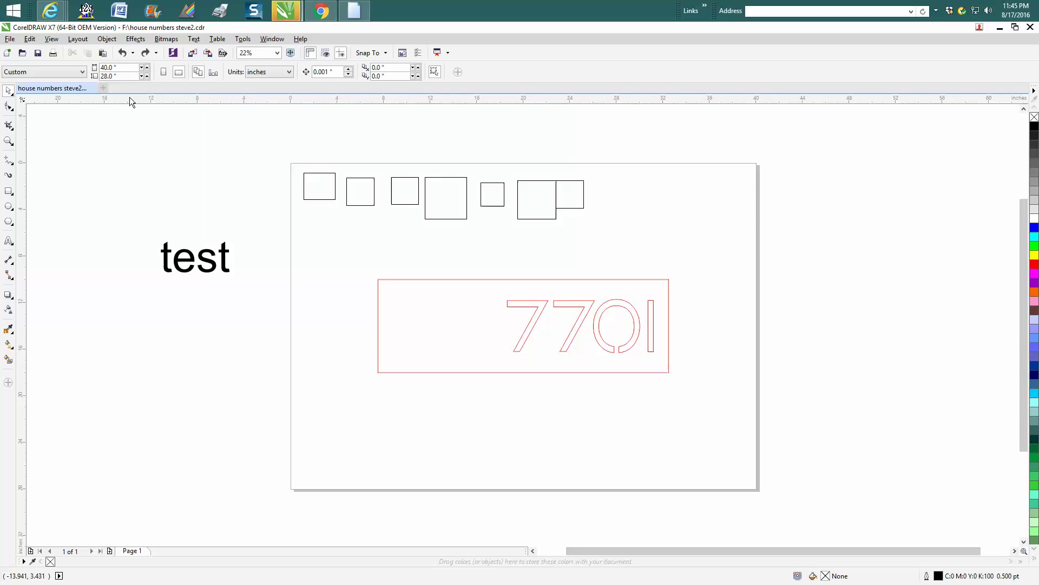
- Close the extra document window running beside Chrome
right_click(355, 10)
left_click(345, 43)
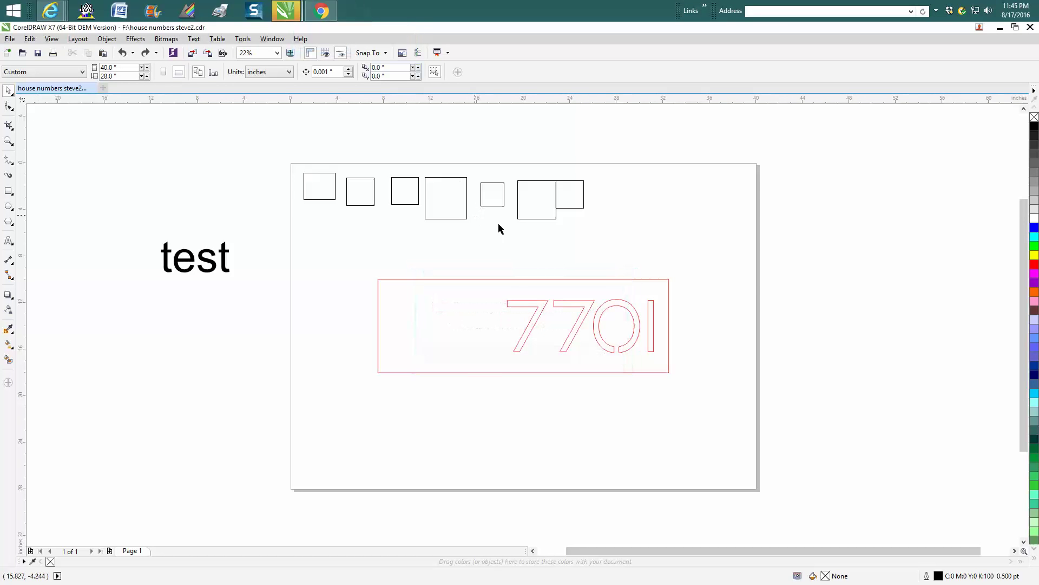